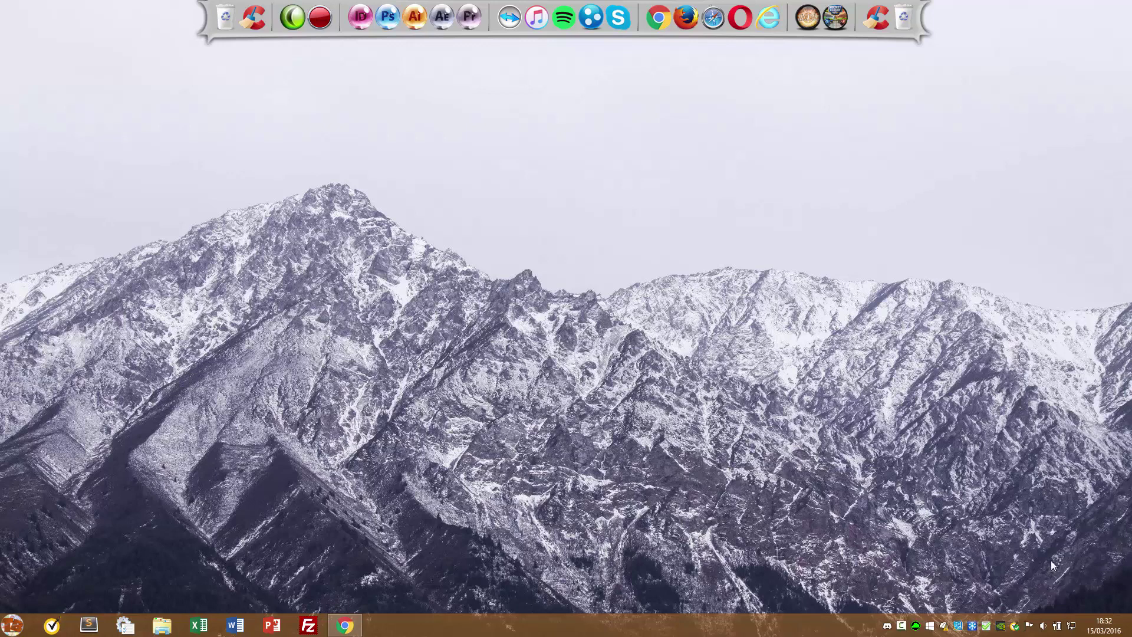
Switch to Chrome and preview the Discord home page's game flavors from League of Legends through to Minecraft
left_click(345, 626)
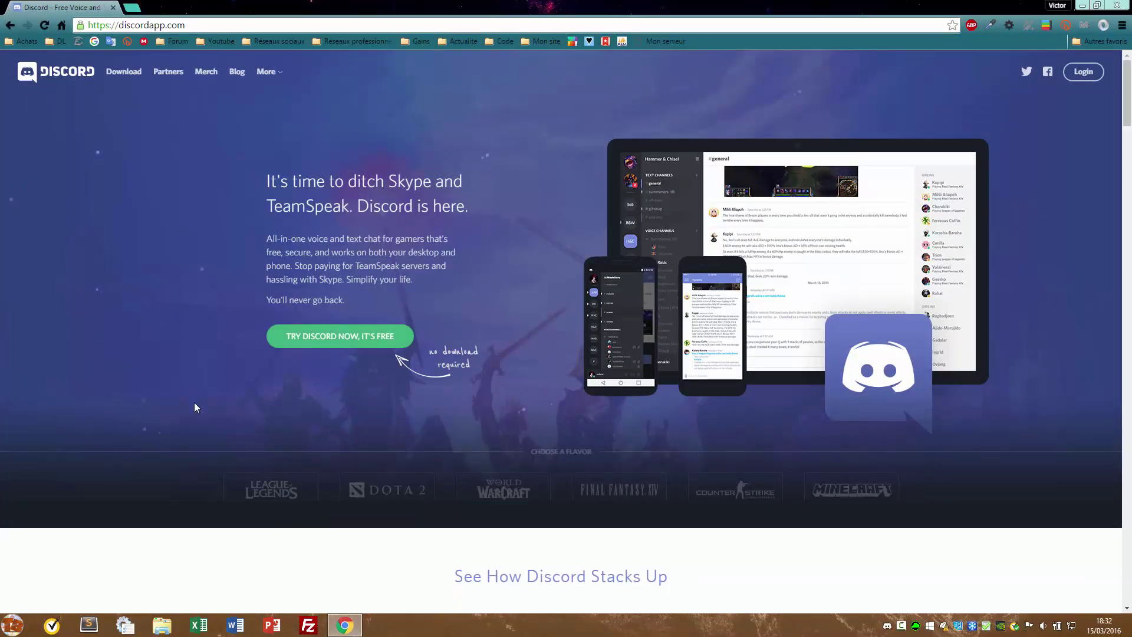
left_click(266, 488)
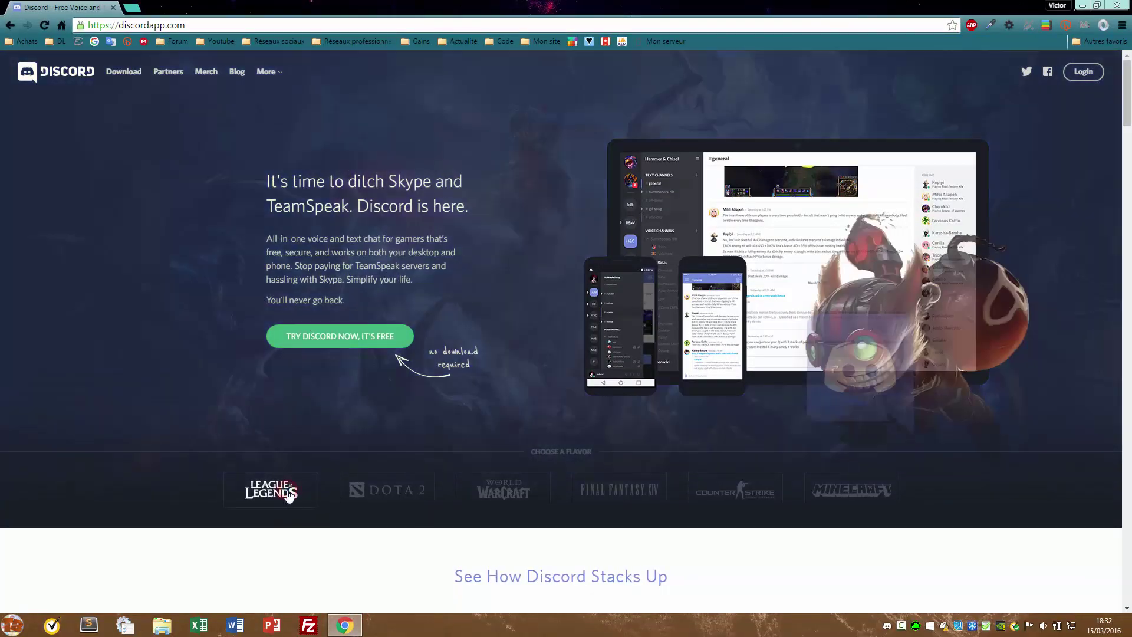
left_click(417, 498)
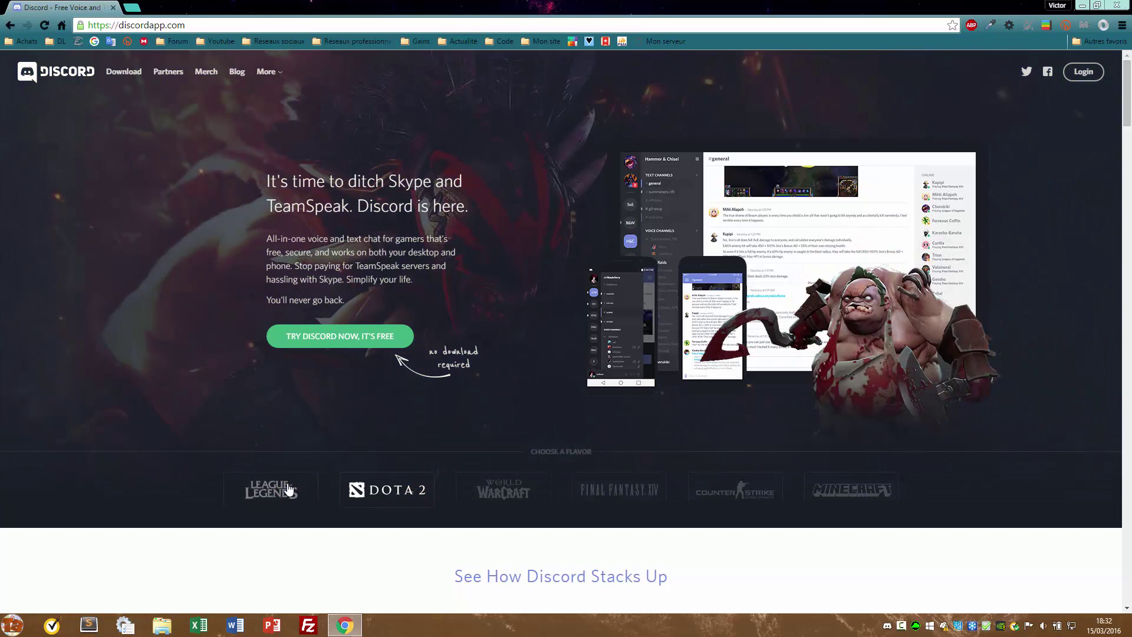
left_click(488, 501)
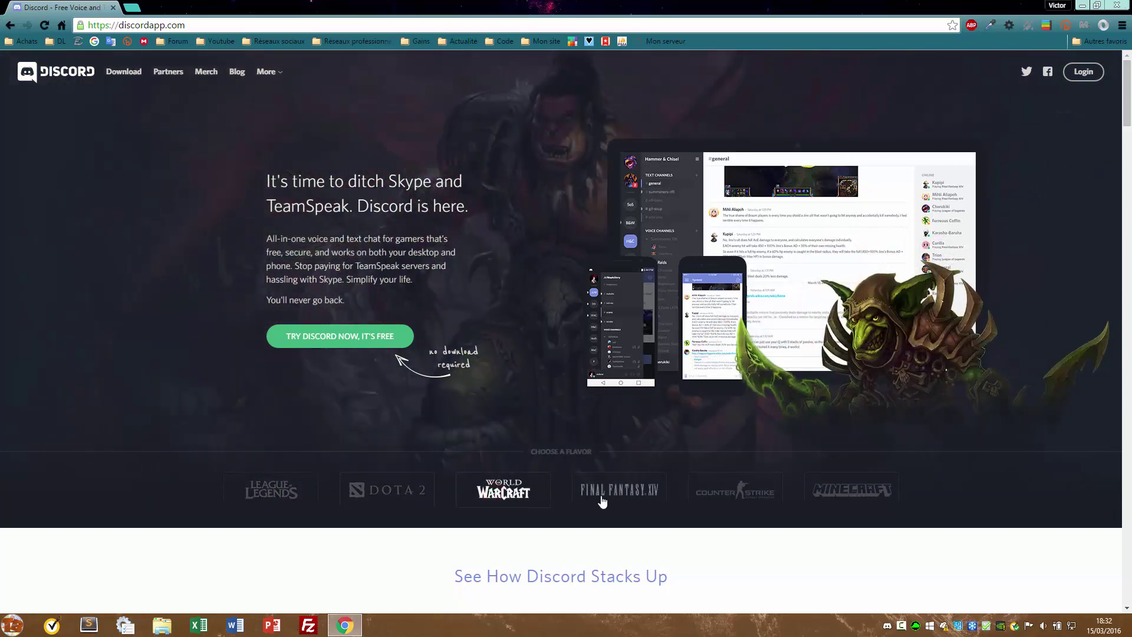
left_click(620, 494)
left_click(737, 494)
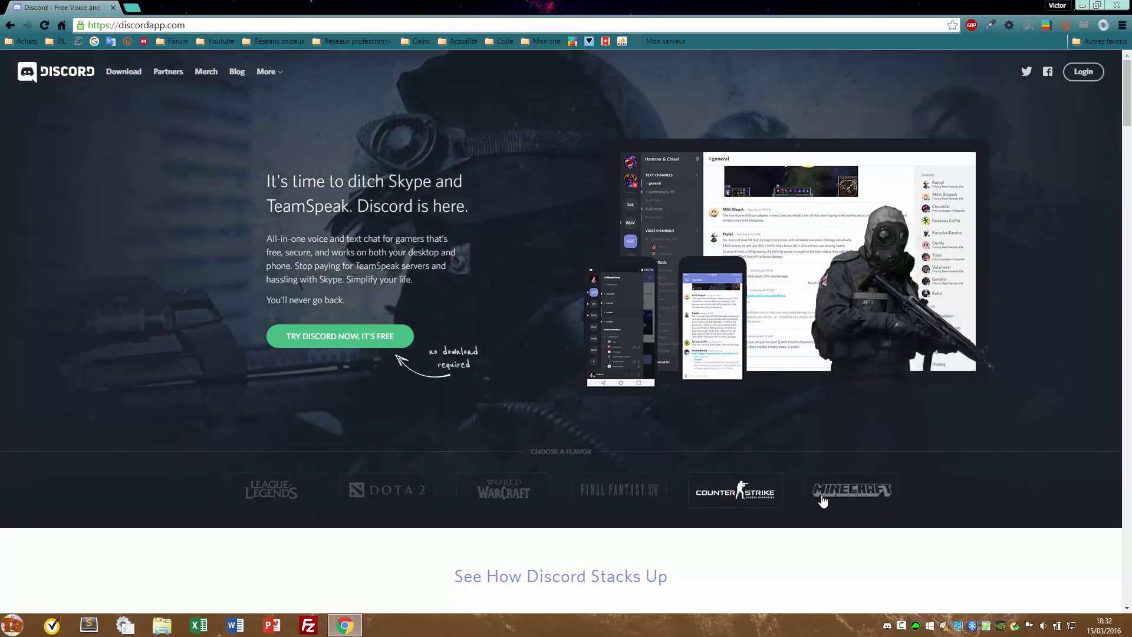
left_click(823, 500)
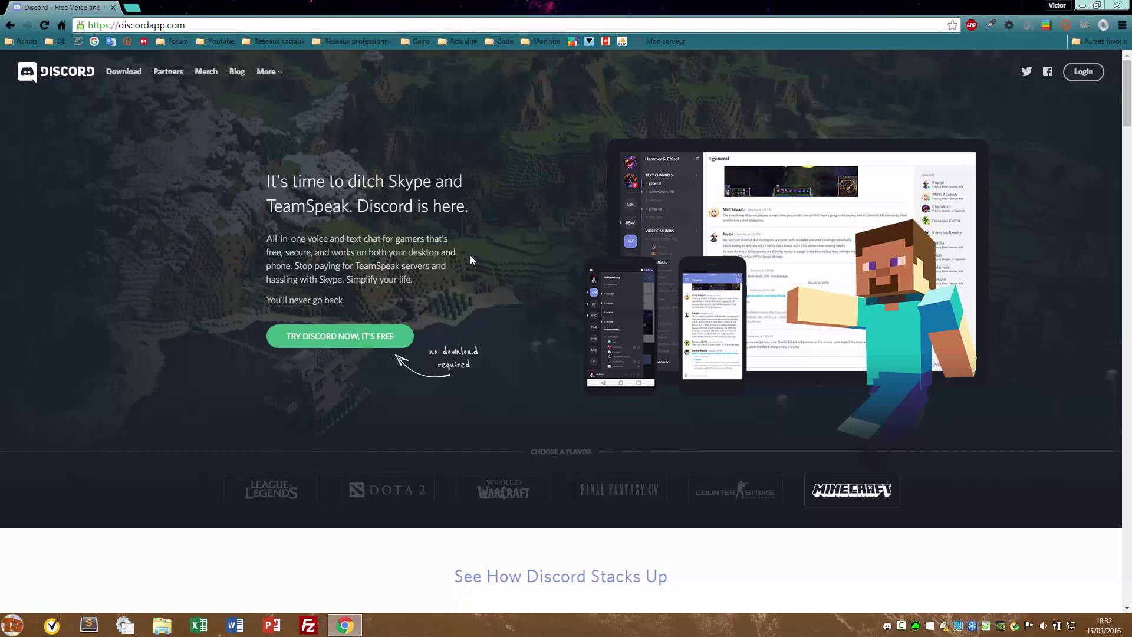
Review the feature table comparing Discord with Ventrilo, TeamSpeak and Skype
scroll(469, 259, "down", 3)
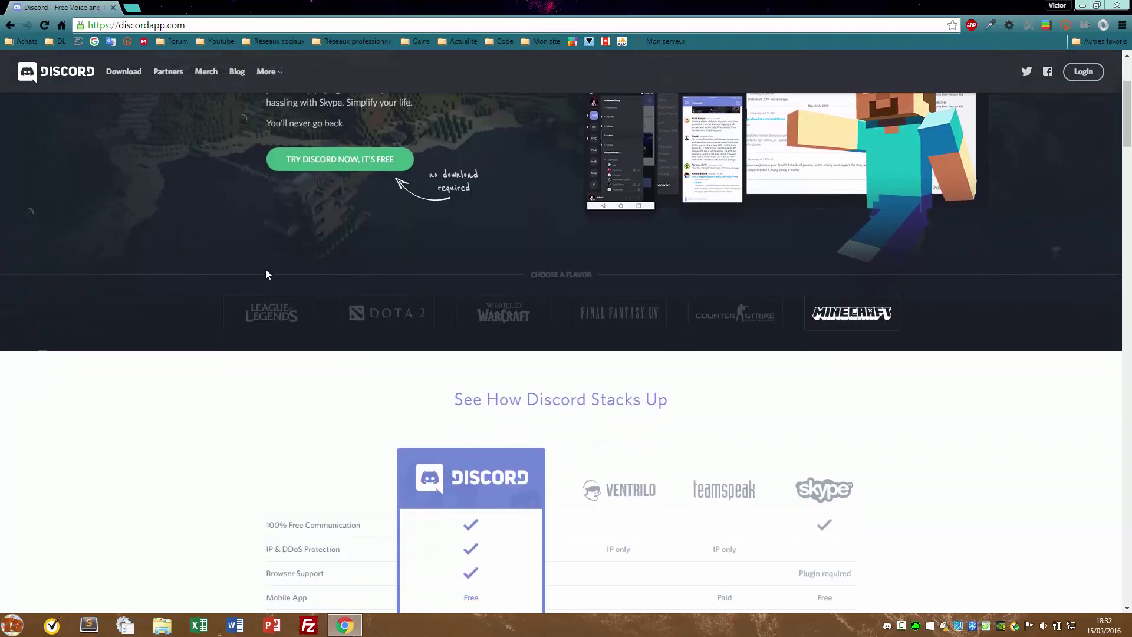
scroll(266, 271, "down", 3)
scroll(265, 280, "down", 2)
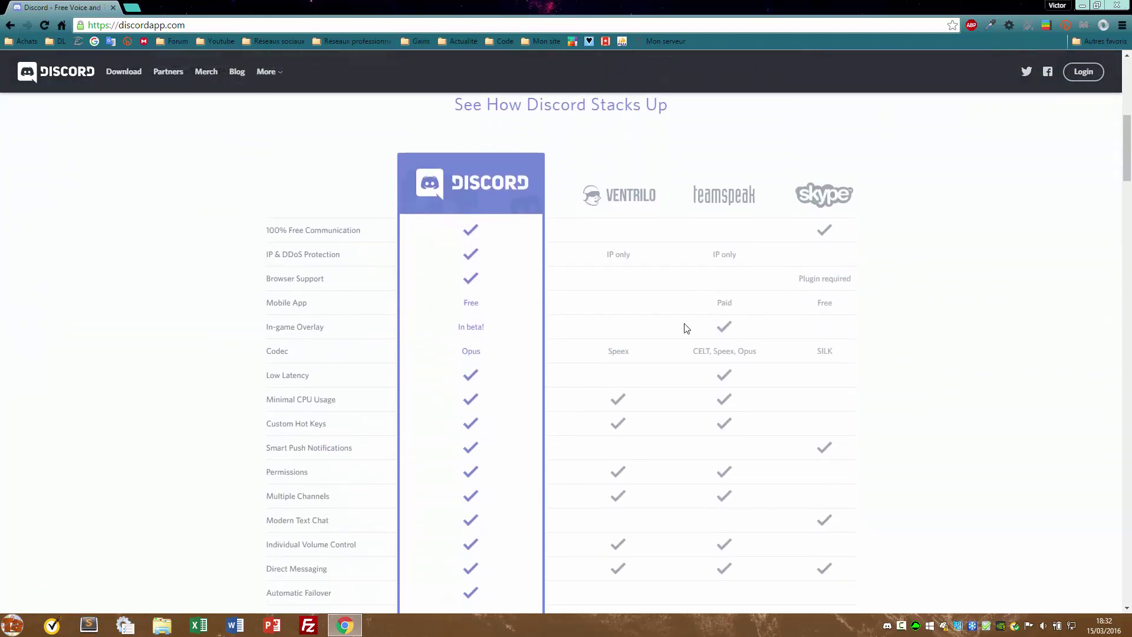
scroll(753, 237, "down", 1)
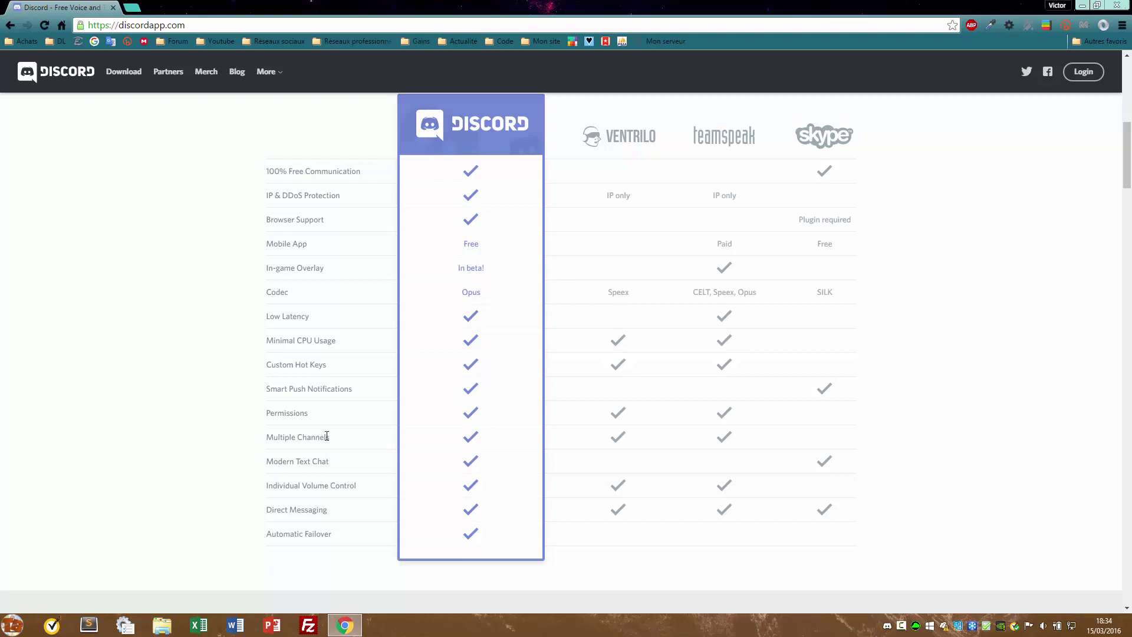
scroll(329, 449, "up", 8)
scroll(326, 434, "up", 1)
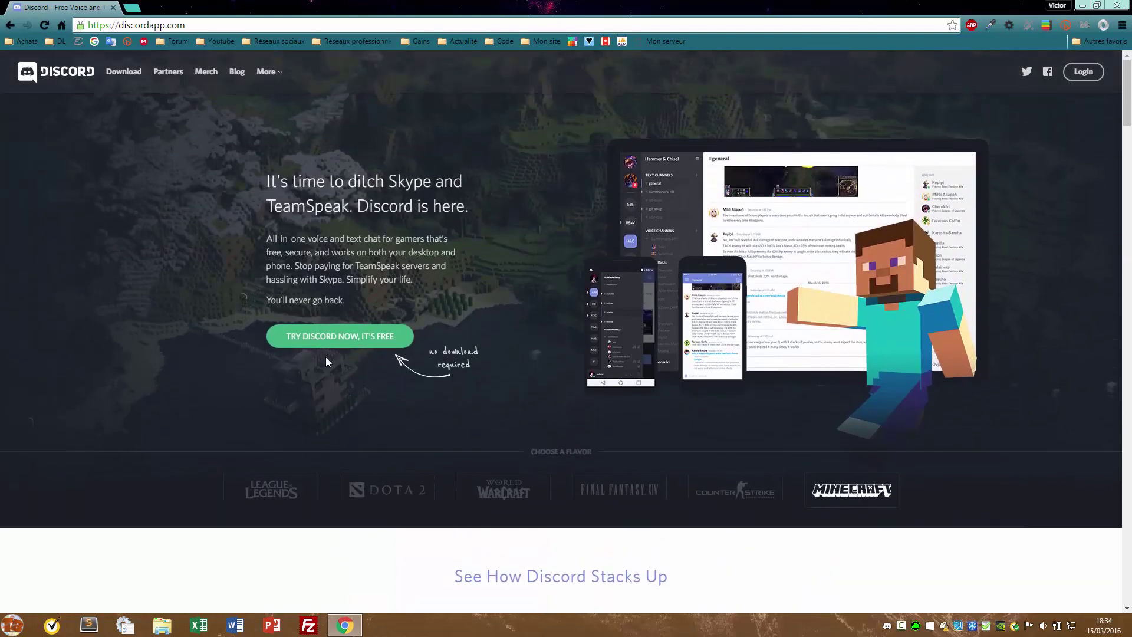
Log in to the existing Discord account with the saved credentials and open the TutoBwim server
left_click(359, 337)
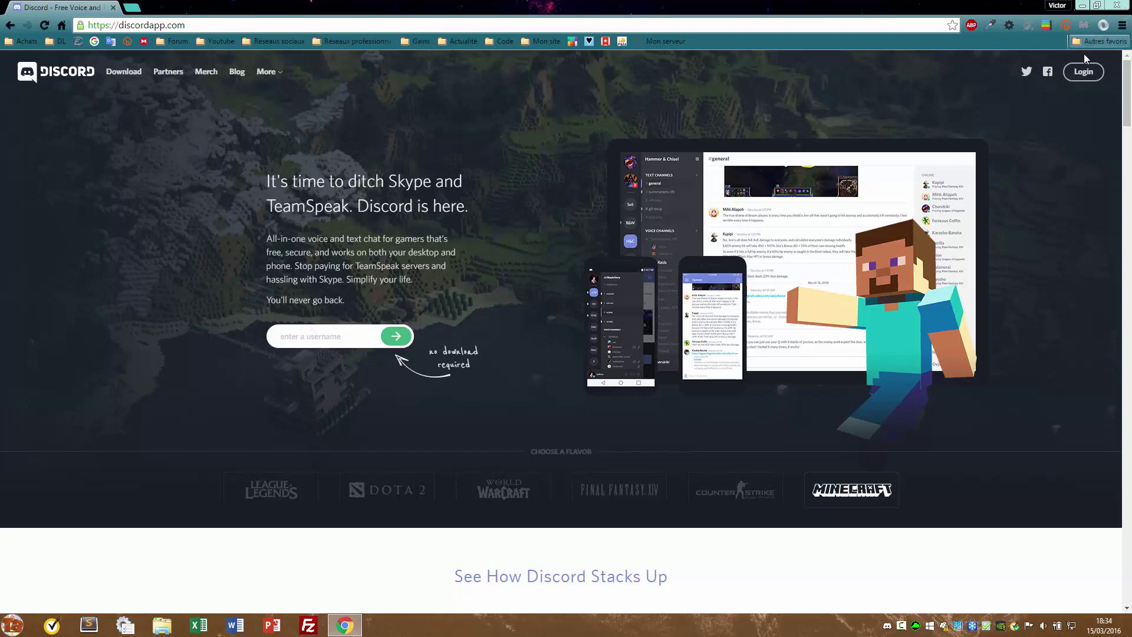
left_click(1084, 72)
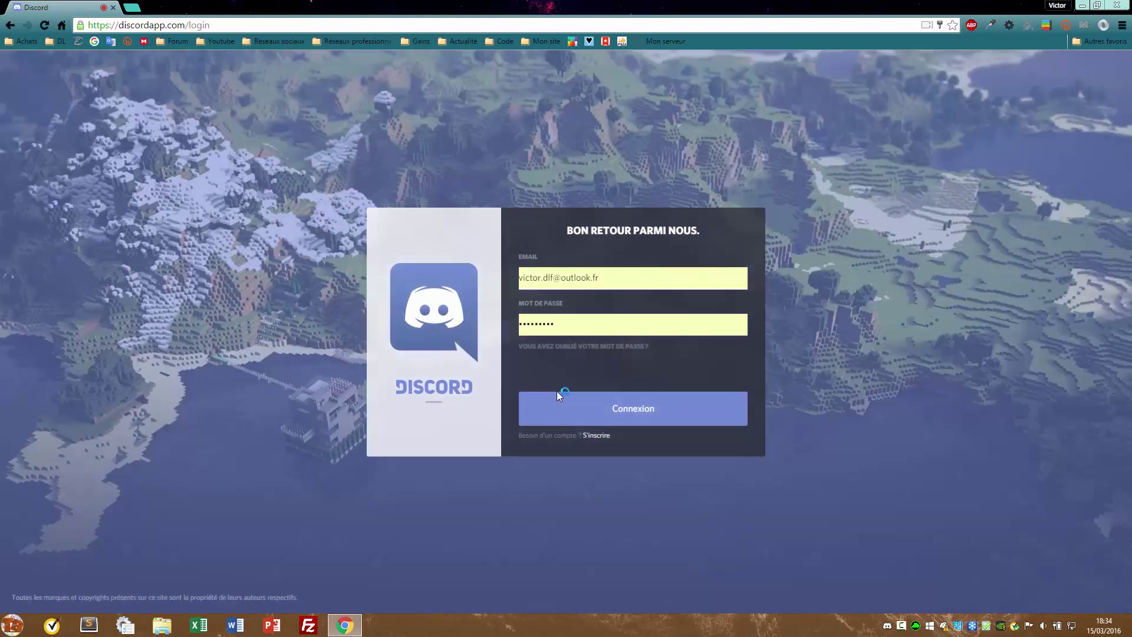
left_click(557, 399)
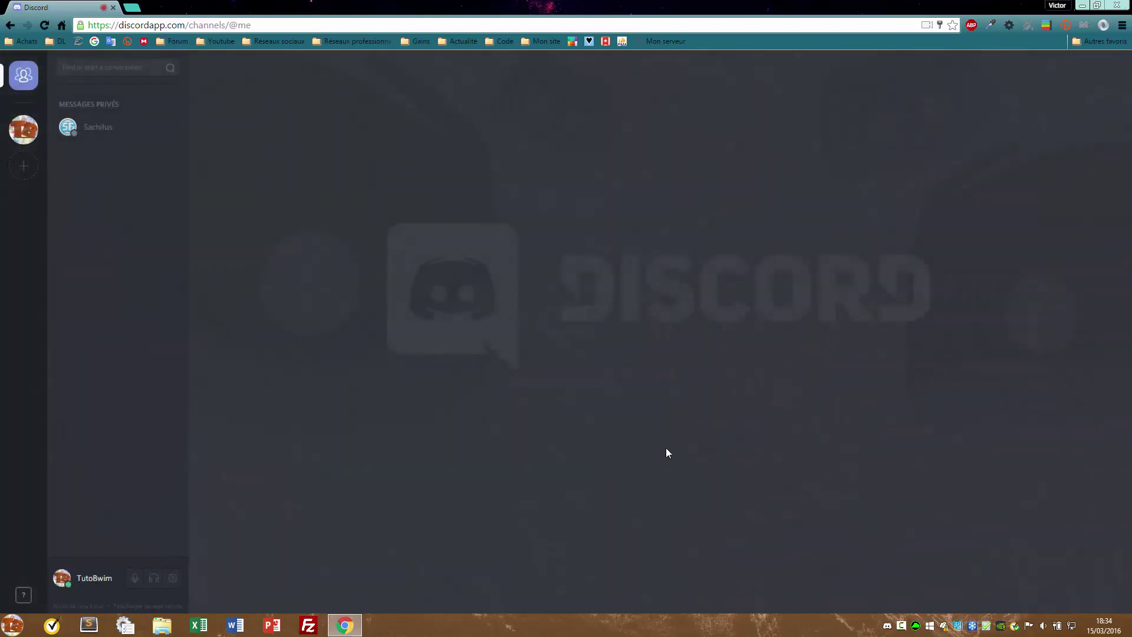
left_click(23, 130)
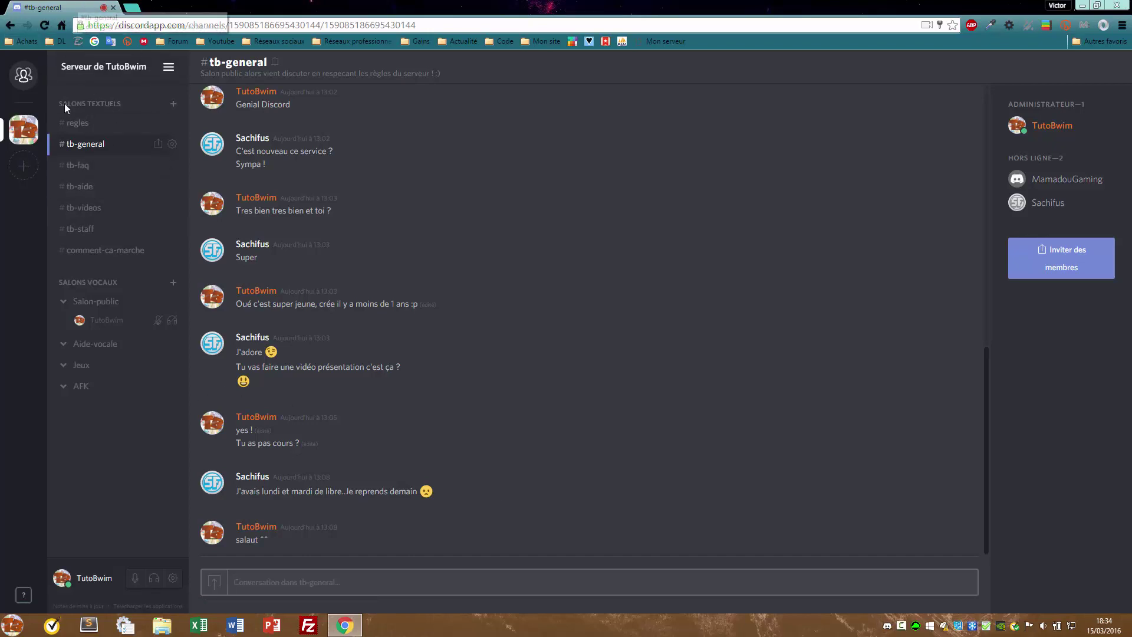
Close the browser, switch to the Discord desktop app and open the regles text channel
left_click(1118, 6)
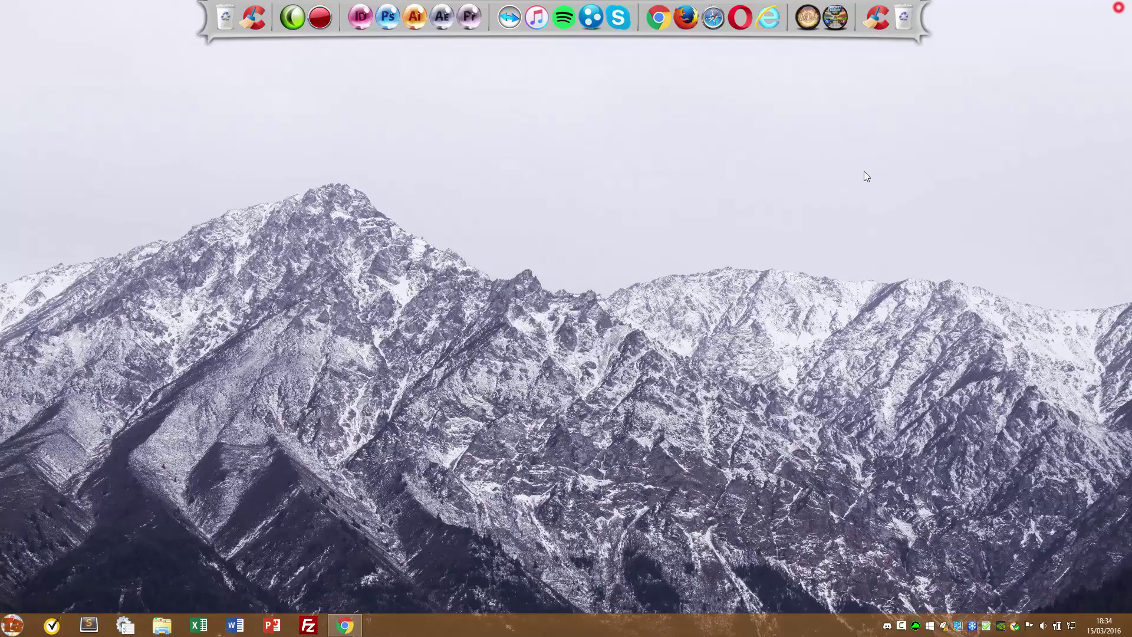
left_click(887, 625)
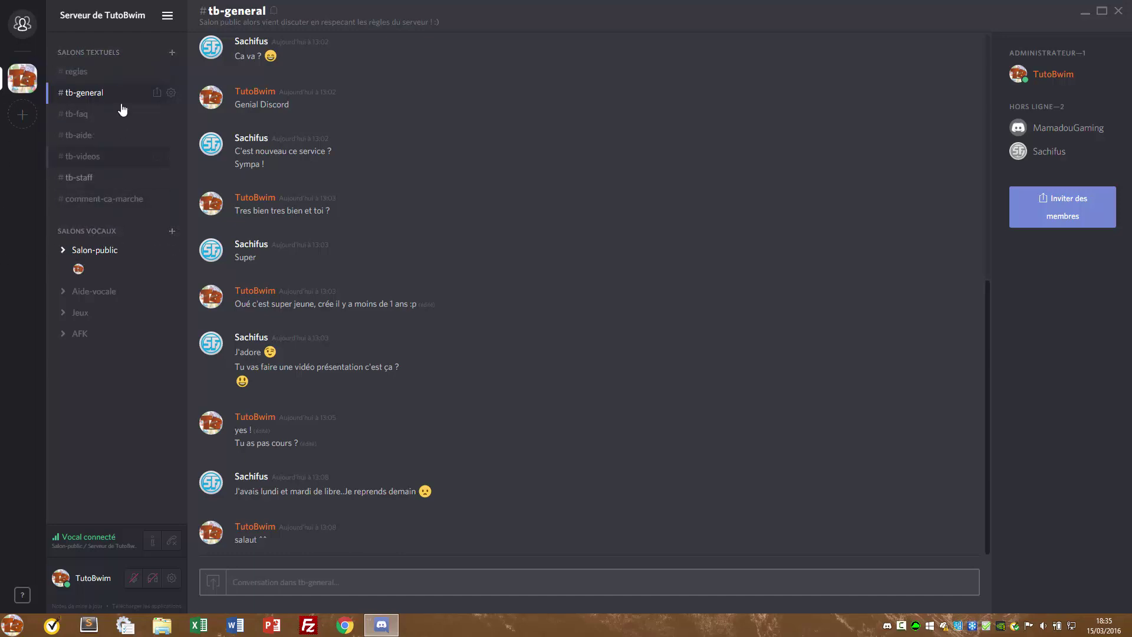
left_click(97, 71)
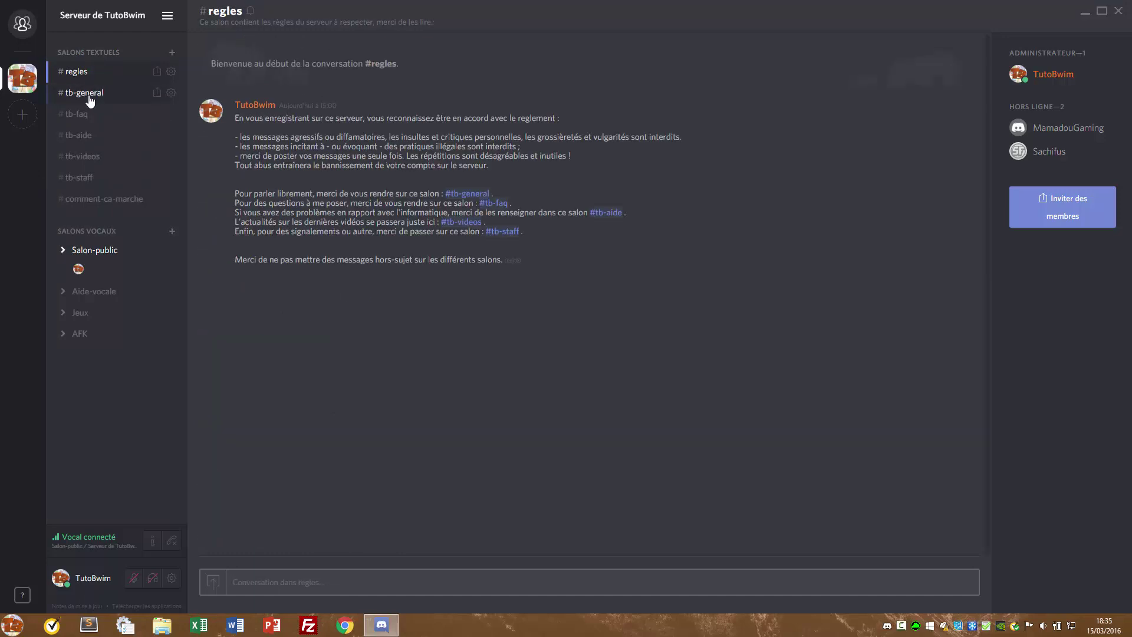
View the text channel creation form without creating one, and look at the tb-faq, tb-aide and tb-videos channels
left_click(172, 54)
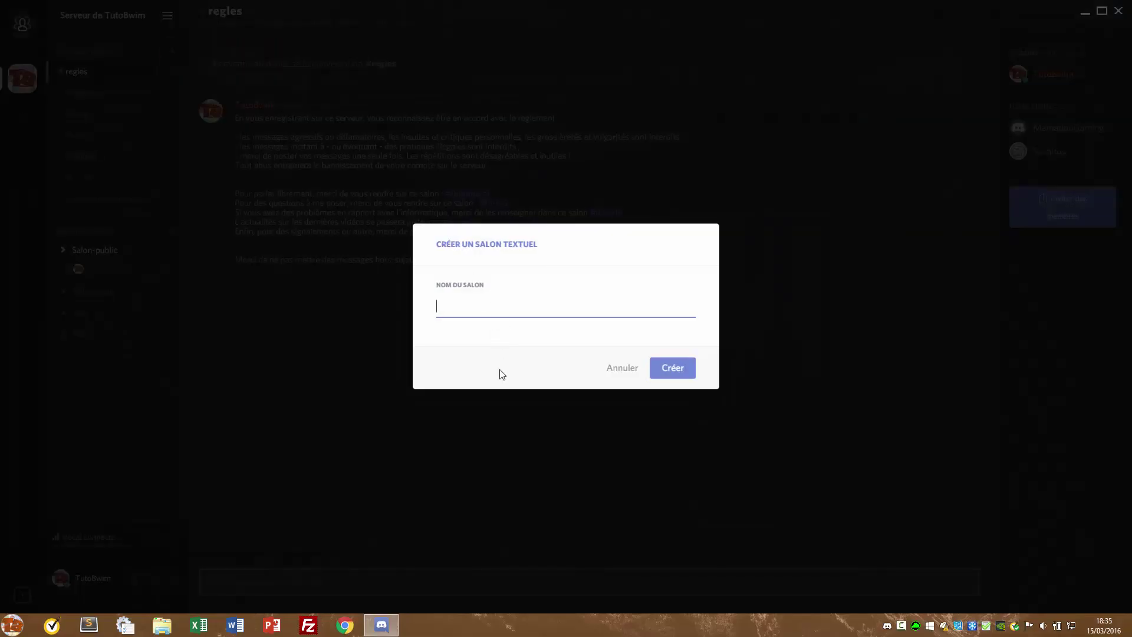
left_click(625, 368)
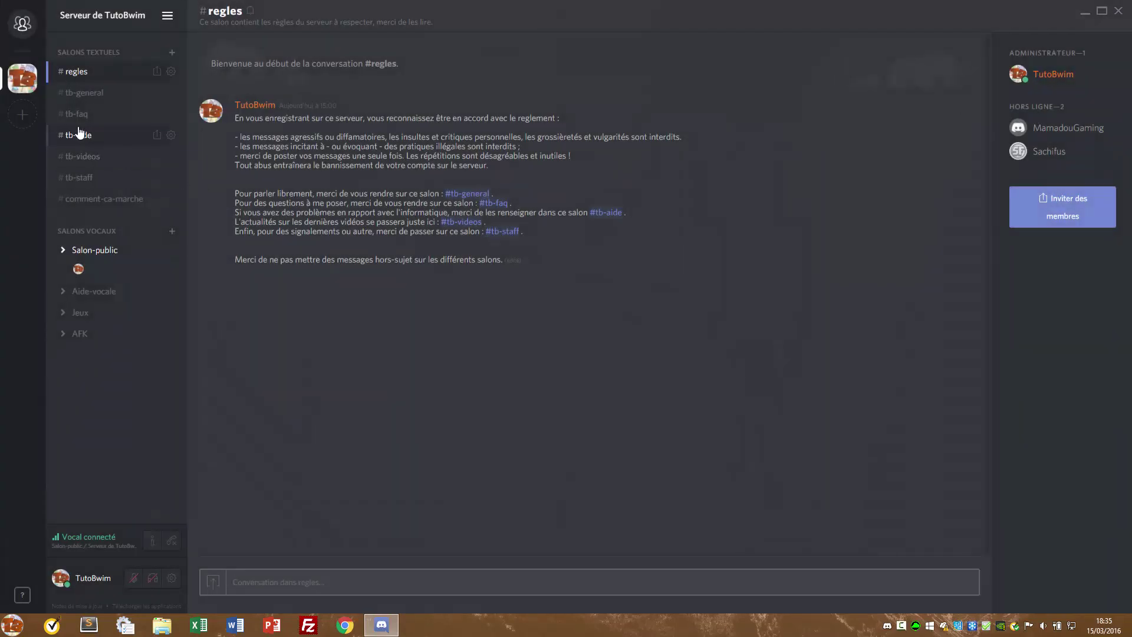
left_click(76, 114)
left_click(90, 141)
left_click(87, 157)
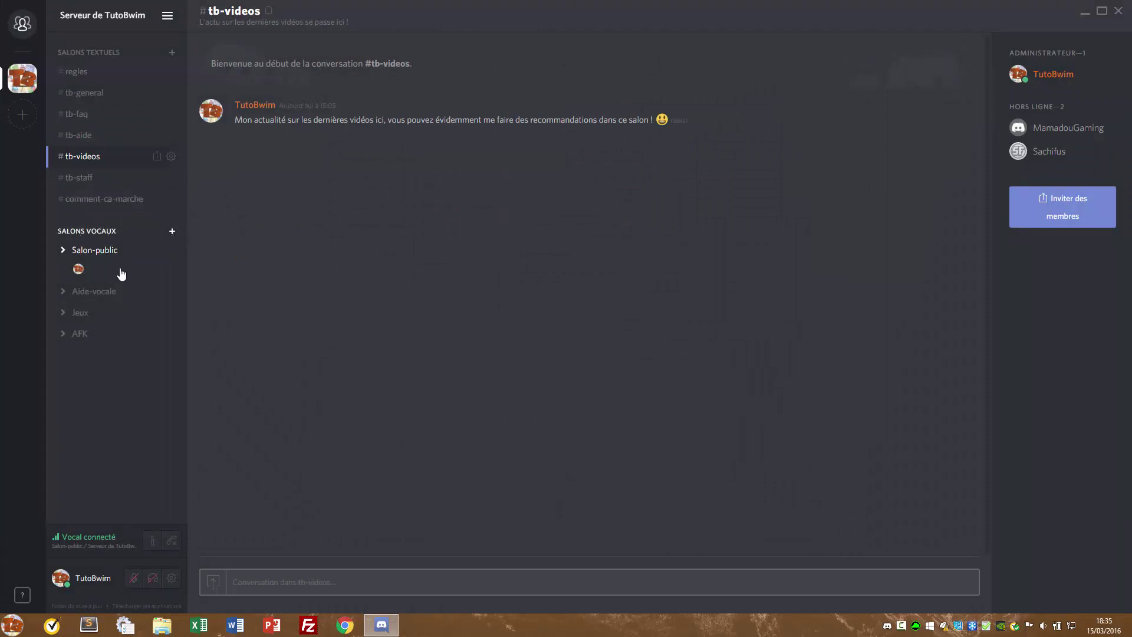
Disconnect from the Salon-public voice channel and view the voice channel creation form without creating one
left_click(170, 541)
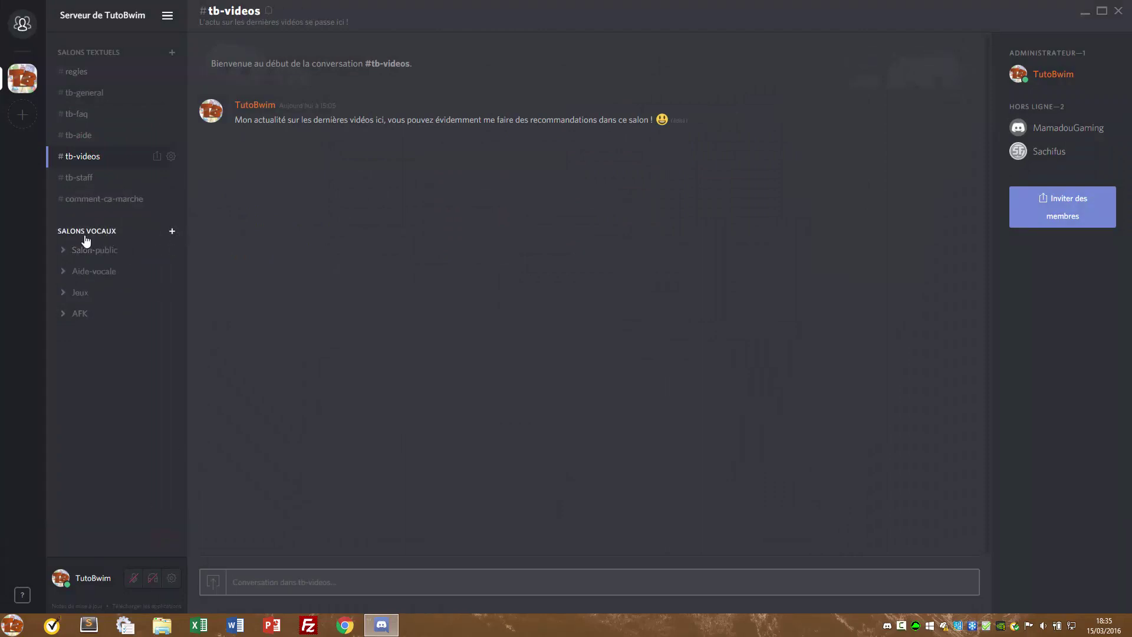
left_click(171, 231)
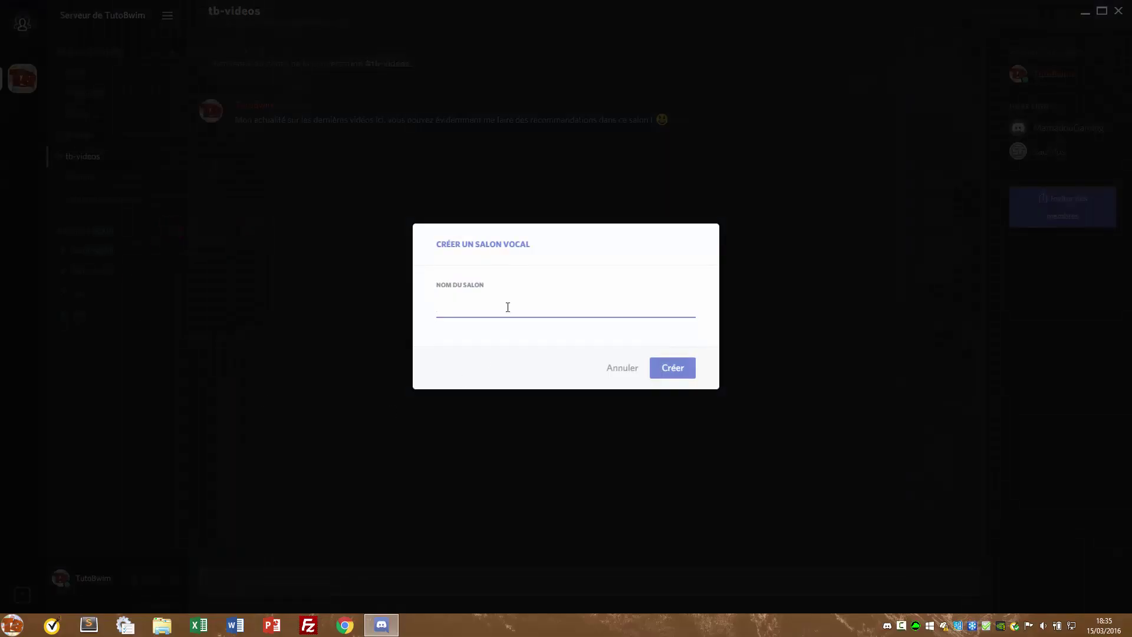
left_click(616, 371)
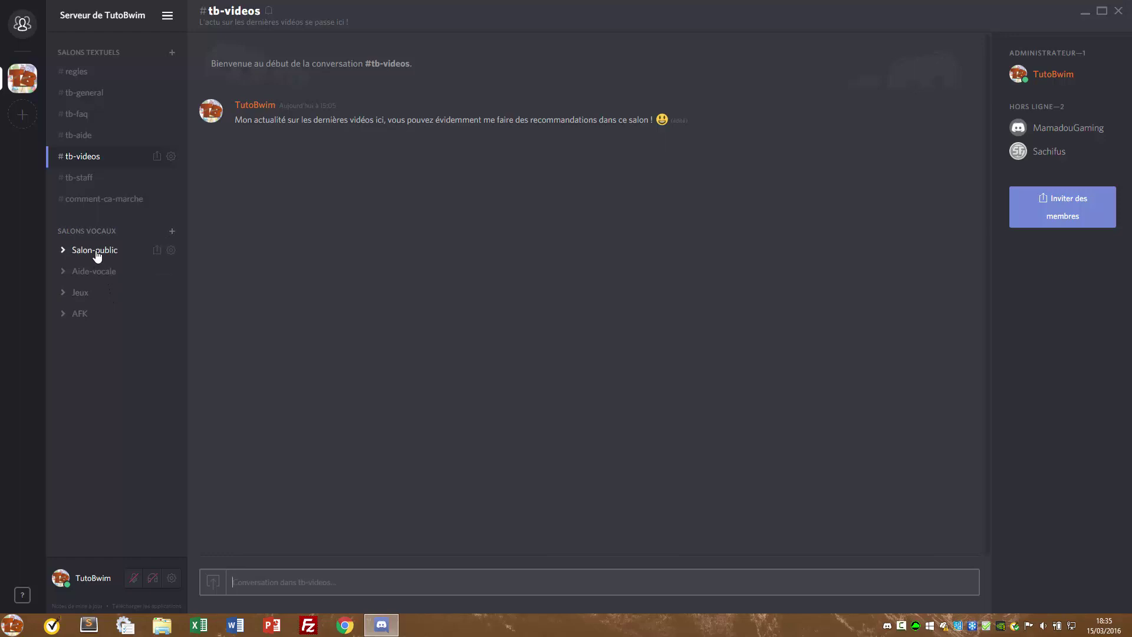
Join the Aide-vocale voice channel, unmute the microphone, and switch through Jeux, AFK and Salon-public back to Aide-vocale
left_click(93, 273)
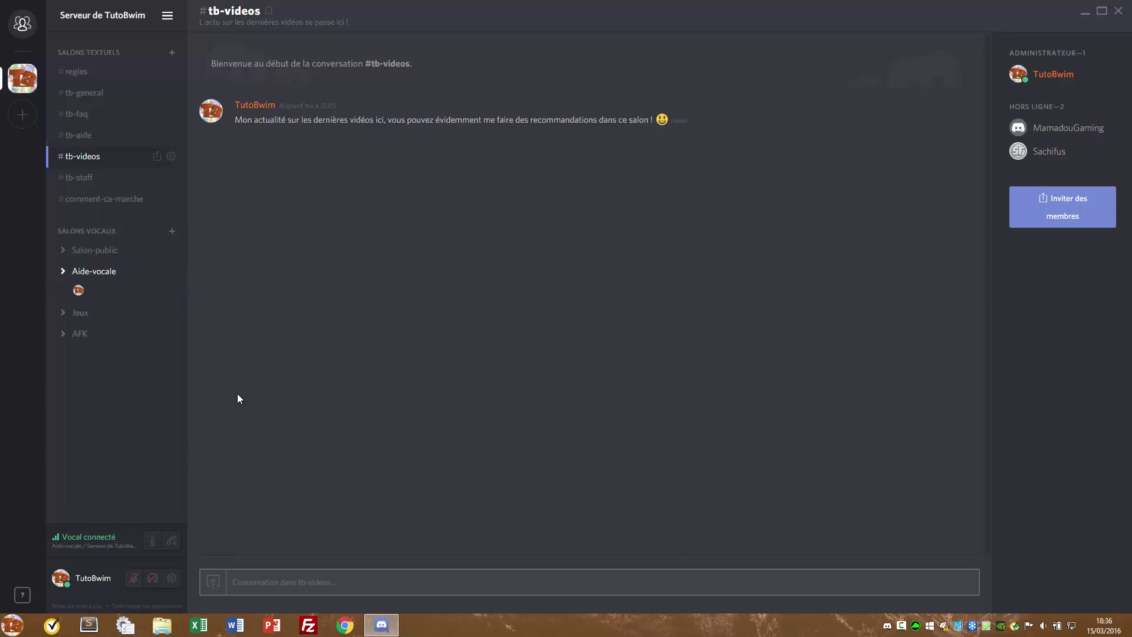
left_click(137, 581)
left_click(86, 321)
left_click(85, 334)
left_click(128, 295)
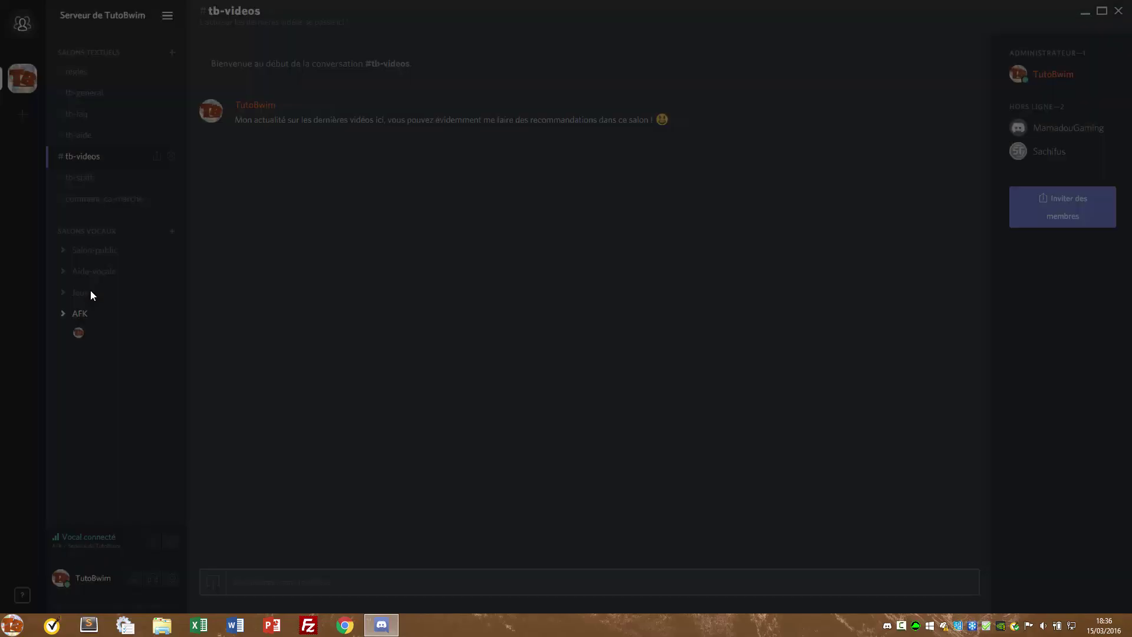
left_click(101, 273)
left_click(83, 251)
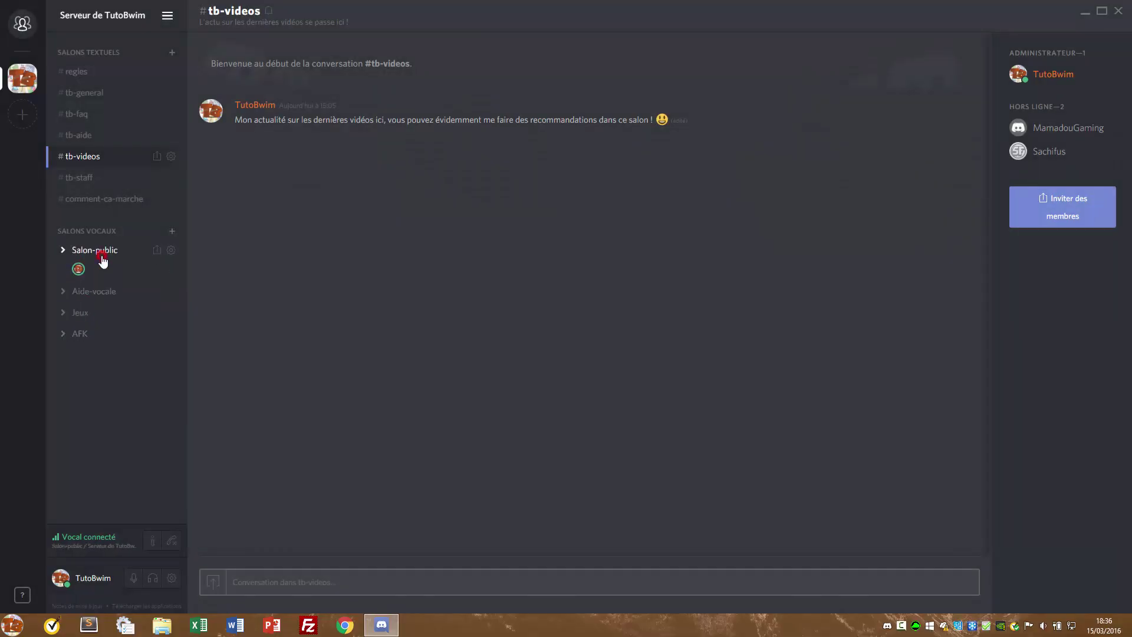
left_click(94, 291)
Look through the server's text channels from regles to tb-staff, finishing on tb-staff
left_click(93, 179)
left_click(96, 158)
left_click(88, 135)
left_click(90, 114)
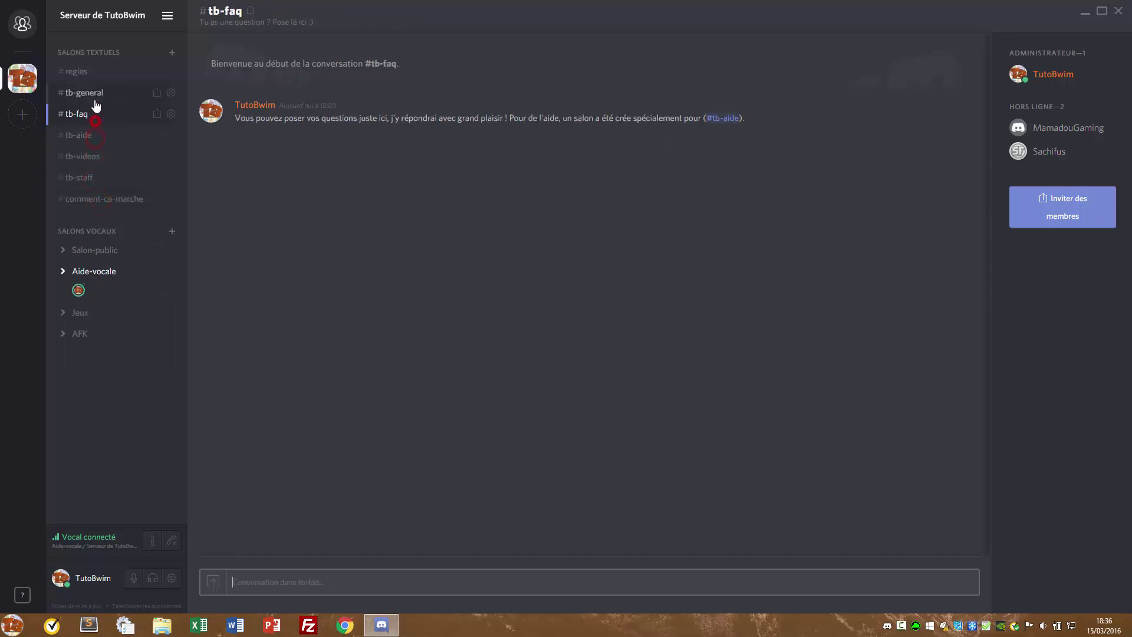
left_click(90, 93)
left_click(95, 71)
left_click(90, 114)
left_click(89, 135)
left_click(92, 156)
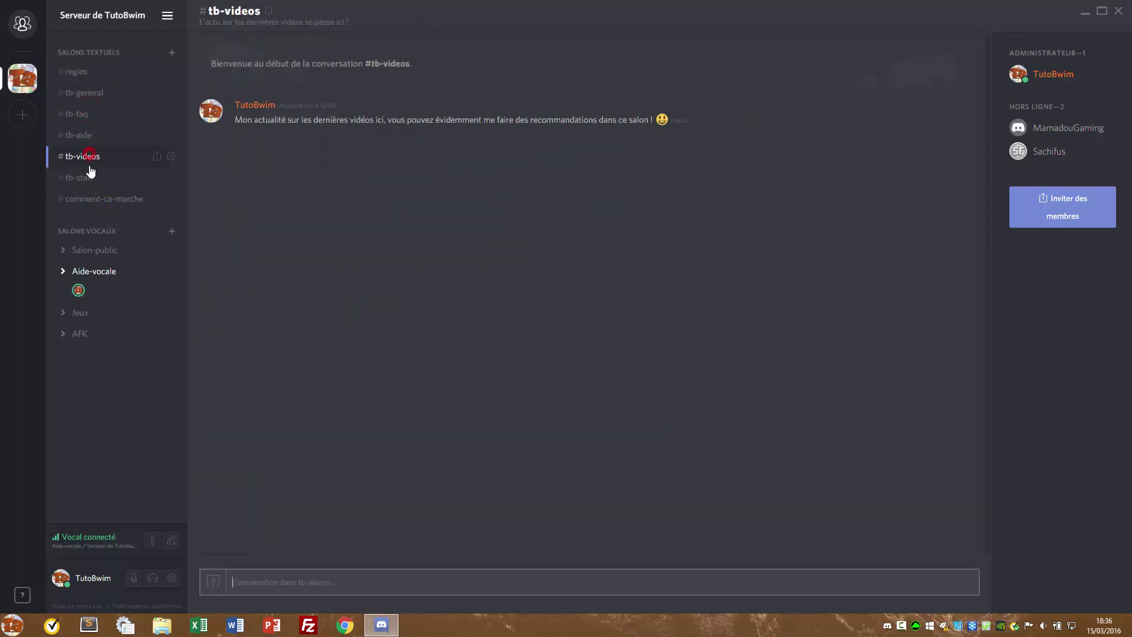
left_click(91, 177)
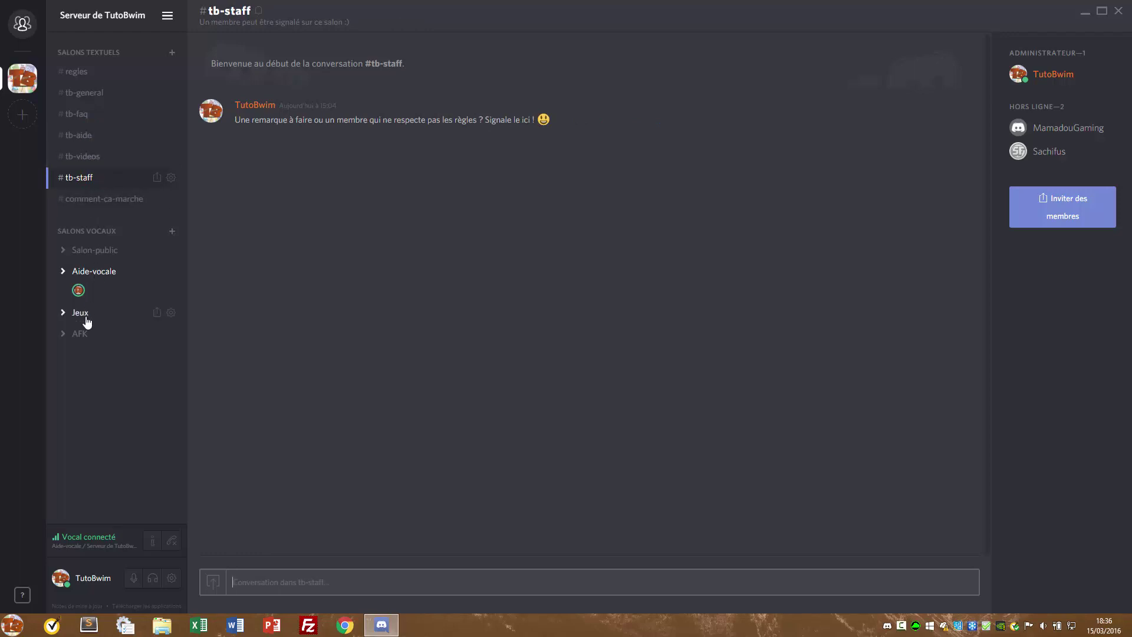
Open the server settings overview and choose London as the server region
left_click(169, 18)
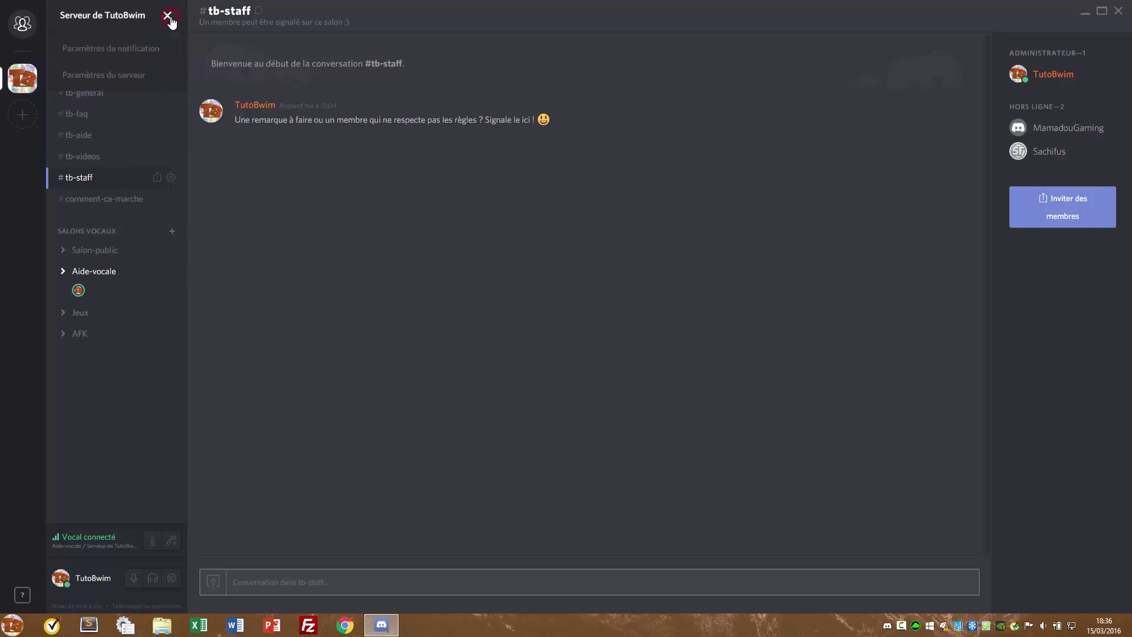
left_click(117, 75)
left_click(345, 161)
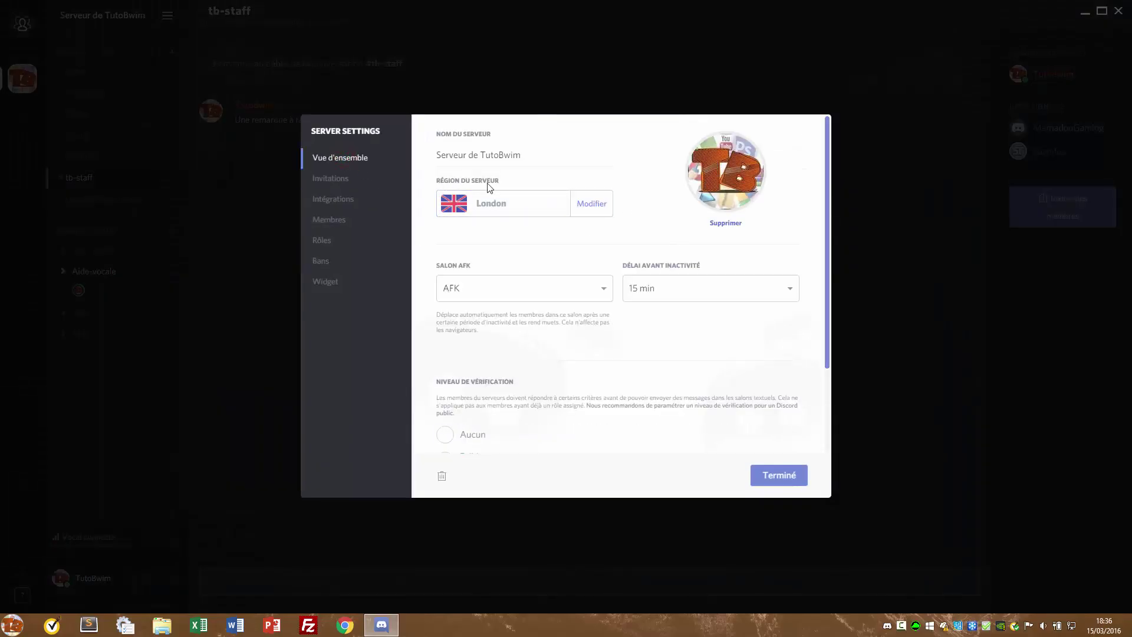
left_click(584, 209)
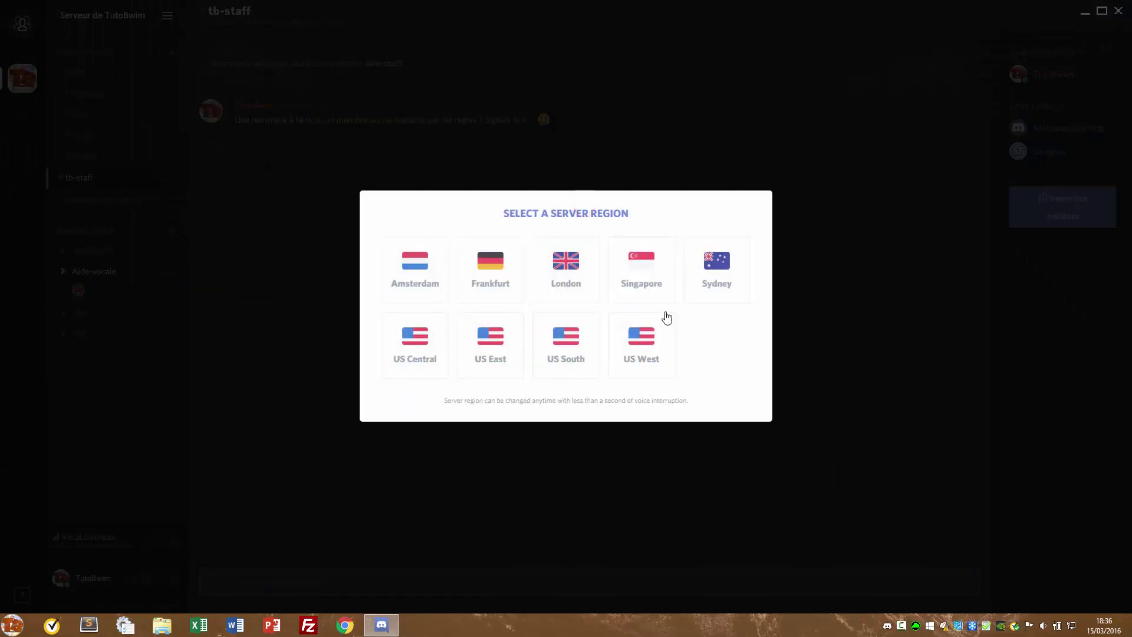
left_click(589, 261)
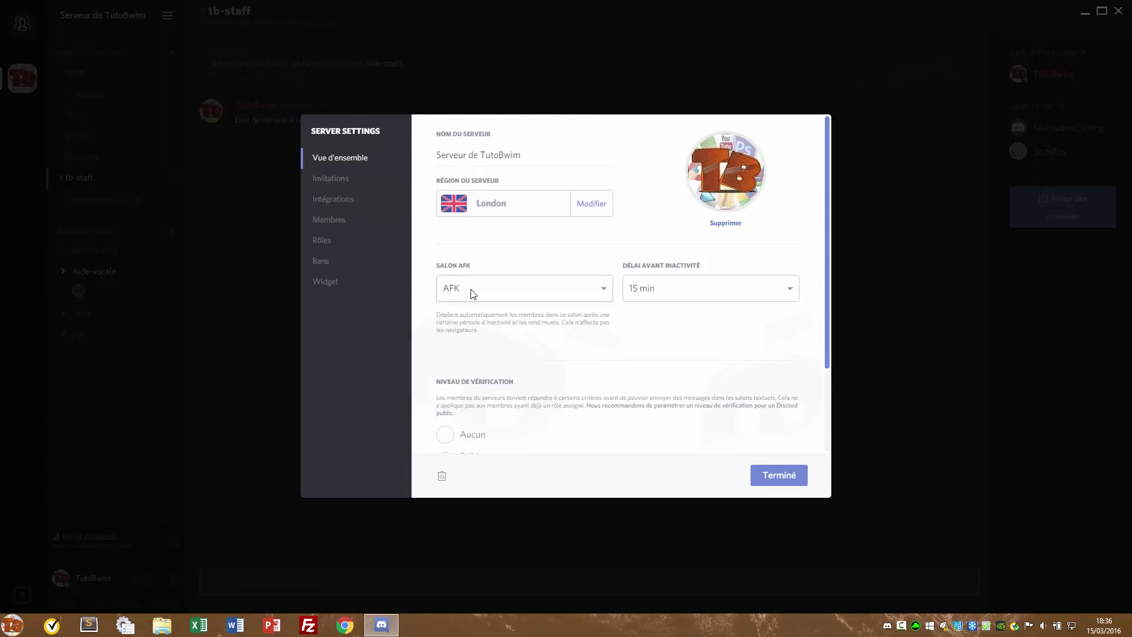
Choose AFK as the server's inactivity channel and 15 min as the delay before inactivity
left_click(525, 292)
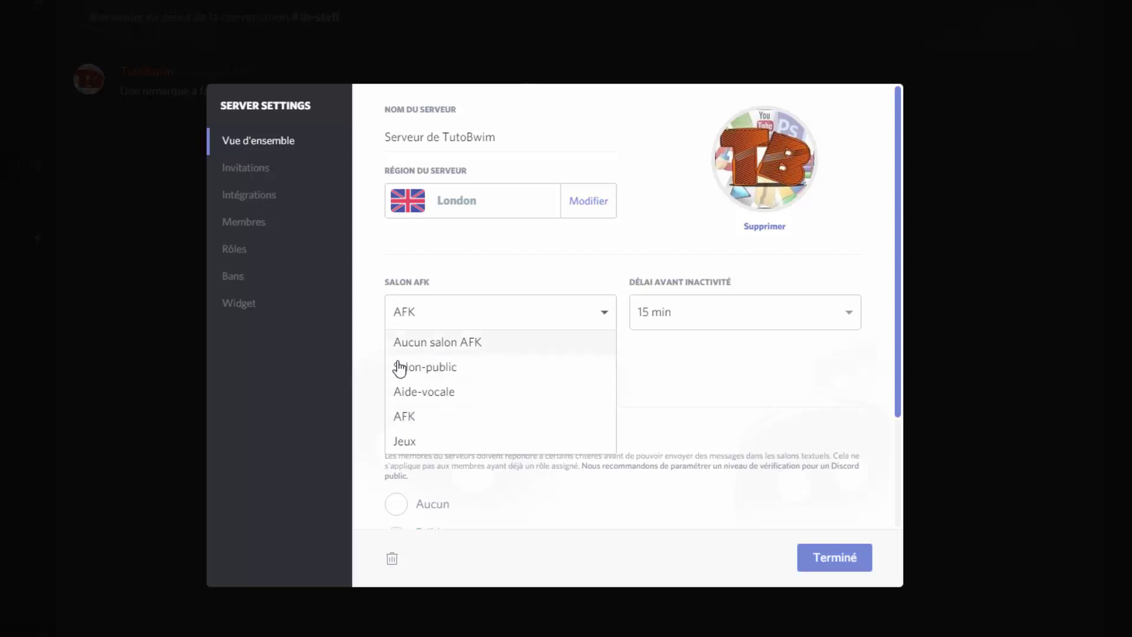
left_click(397, 420)
left_click(741, 311)
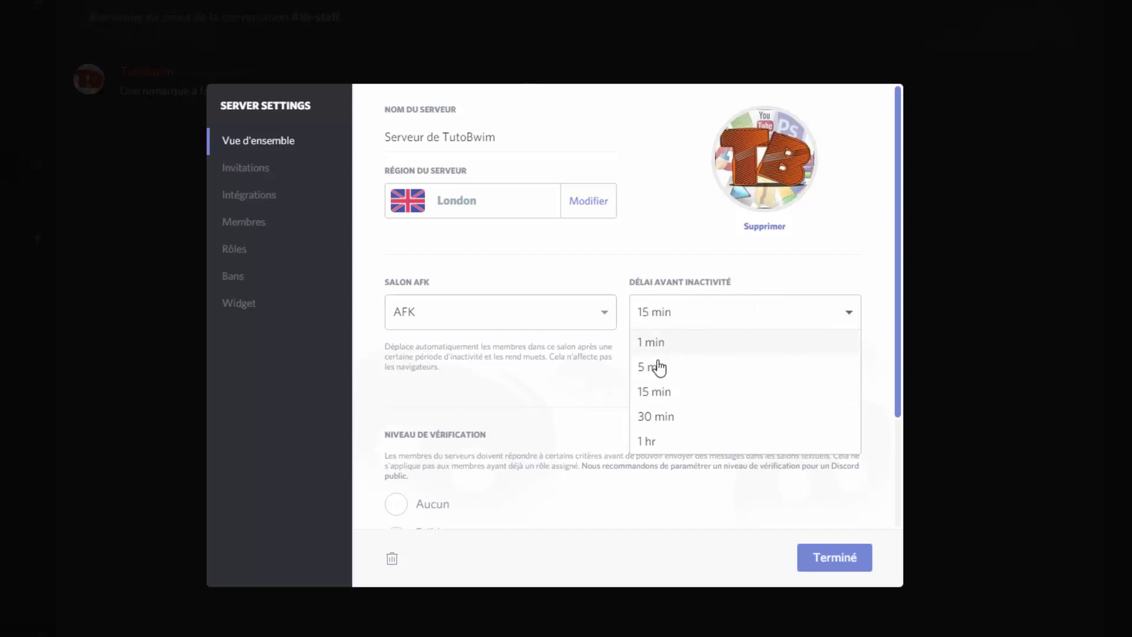
left_click(650, 398)
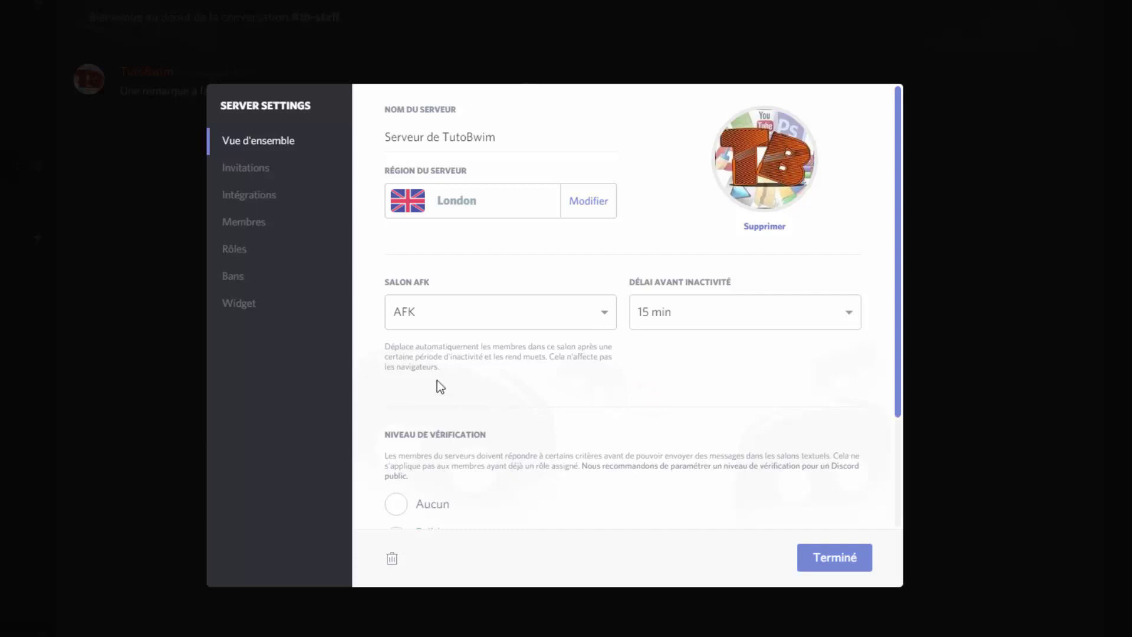
Look through the server's invitations, integrations and member list
left_click(263, 167)
left_click(262, 194)
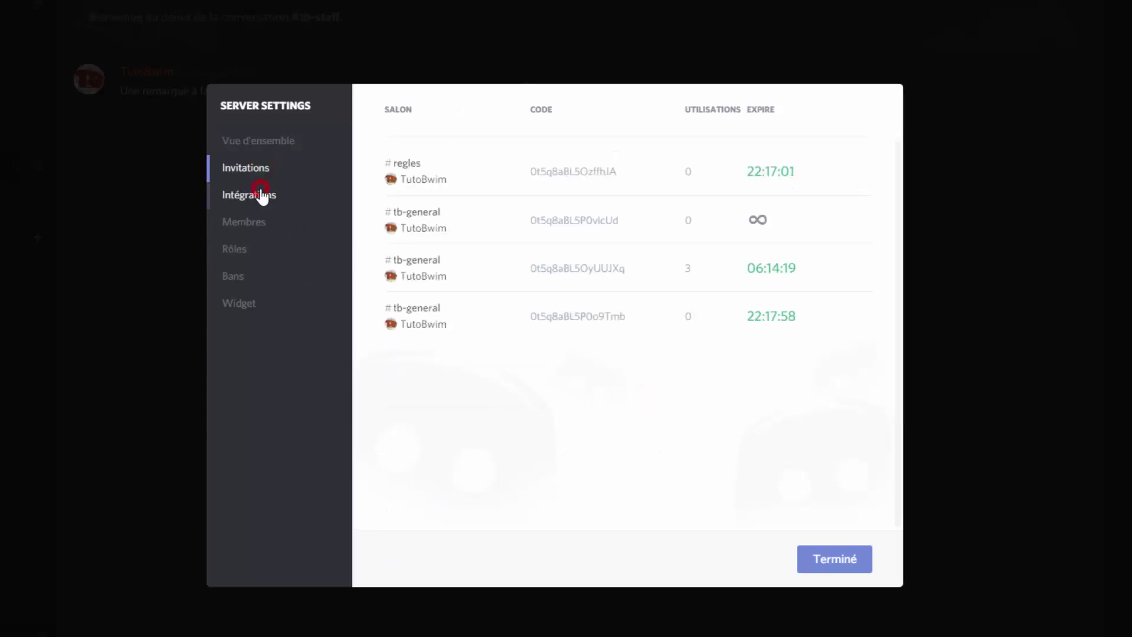
left_click(256, 227)
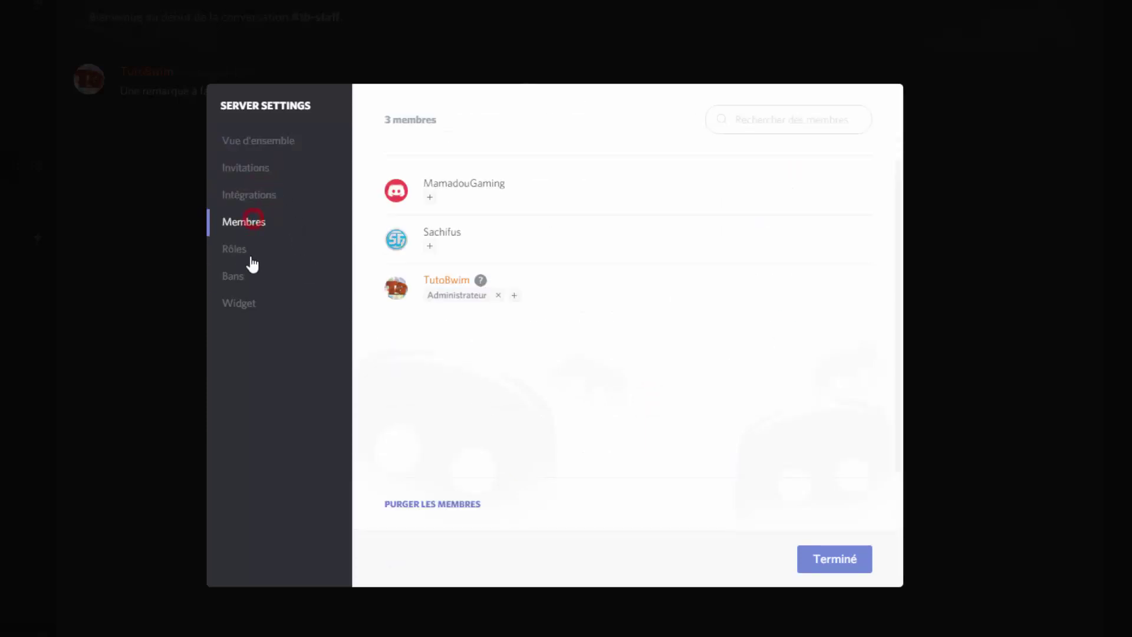
left_click(242, 249)
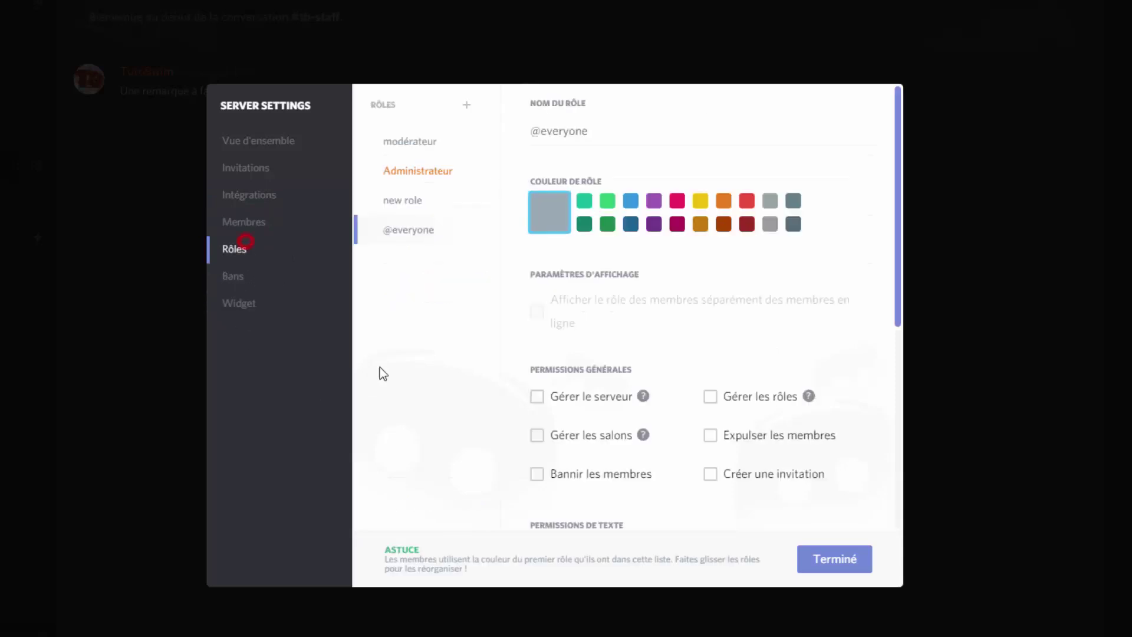
left_click(420, 199)
left_click(428, 237)
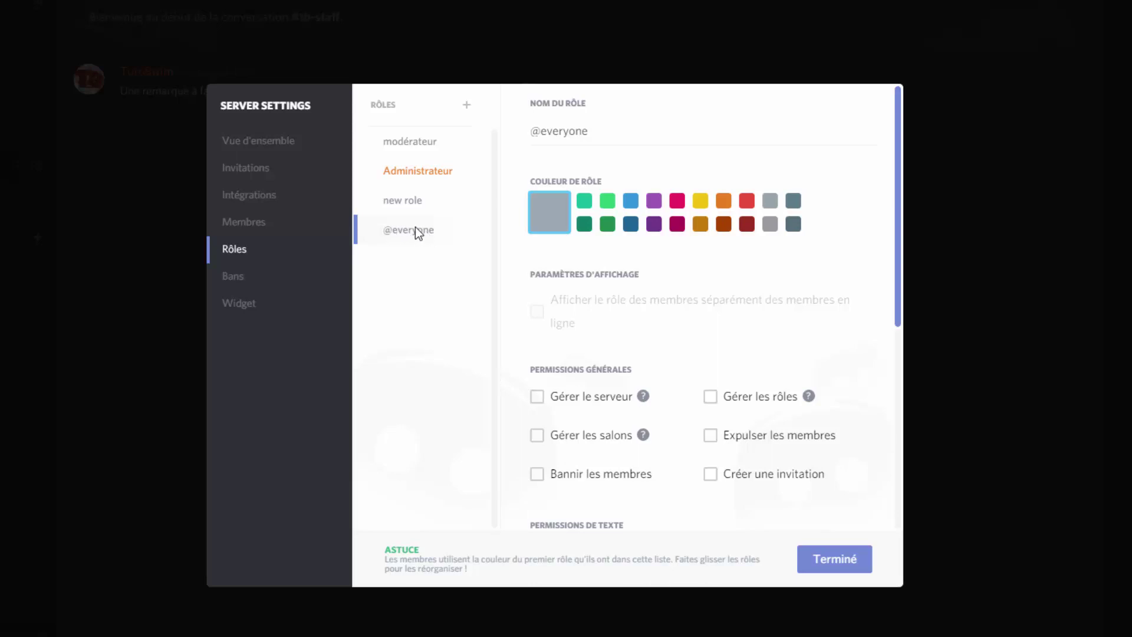
scroll(650, 358, "down", 6)
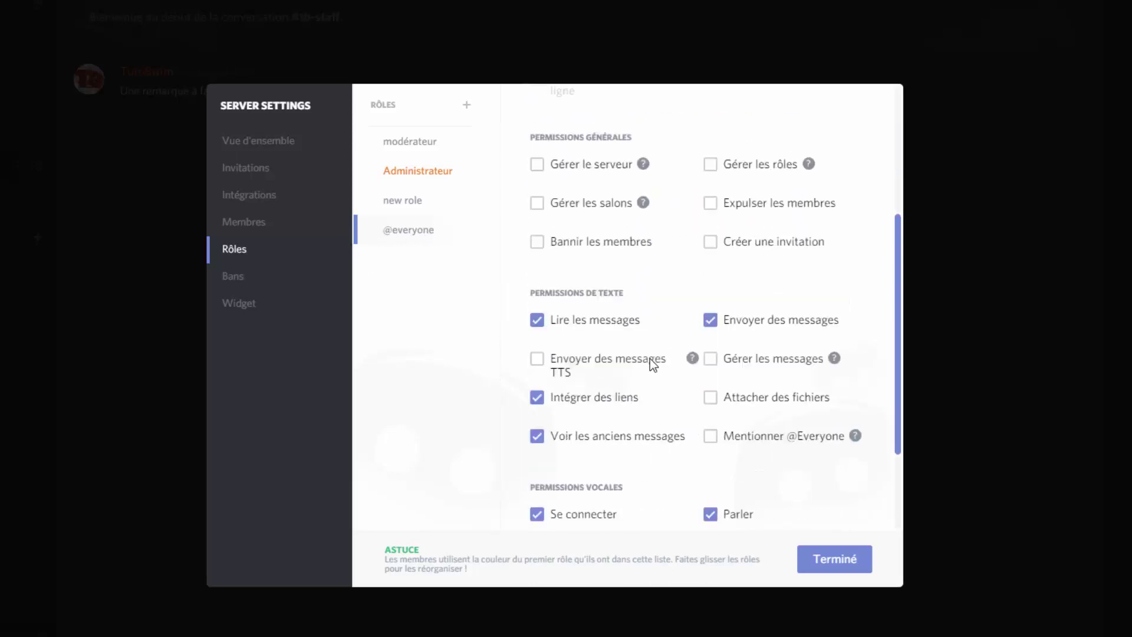
scroll(650, 359, "up", 4)
scroll(650, 359, "down", 4)
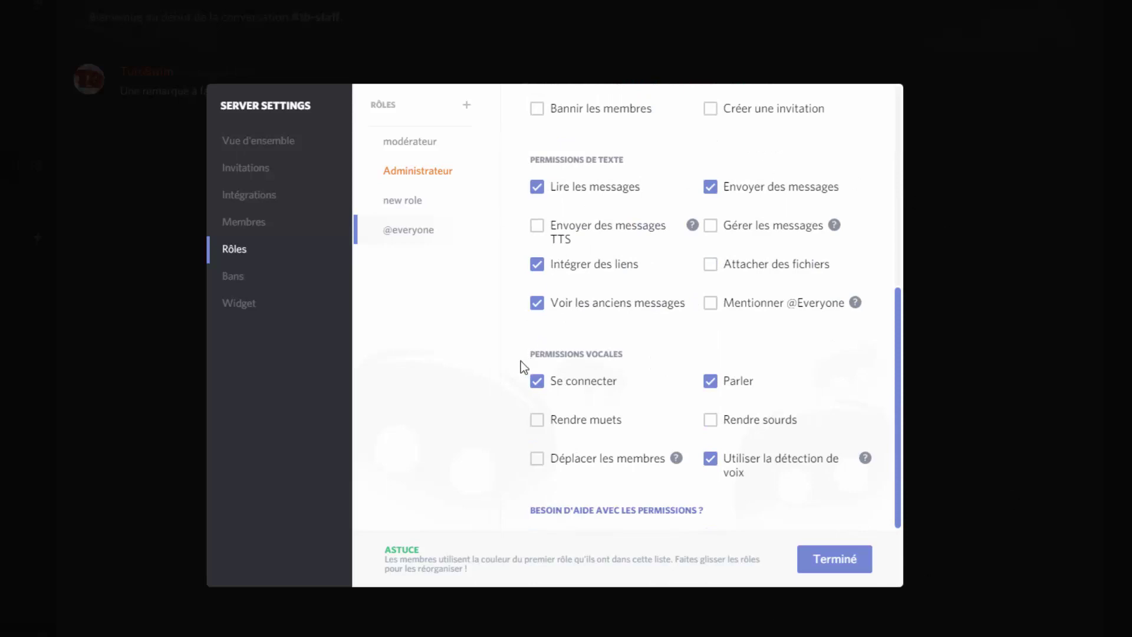
left_click(422, 171)
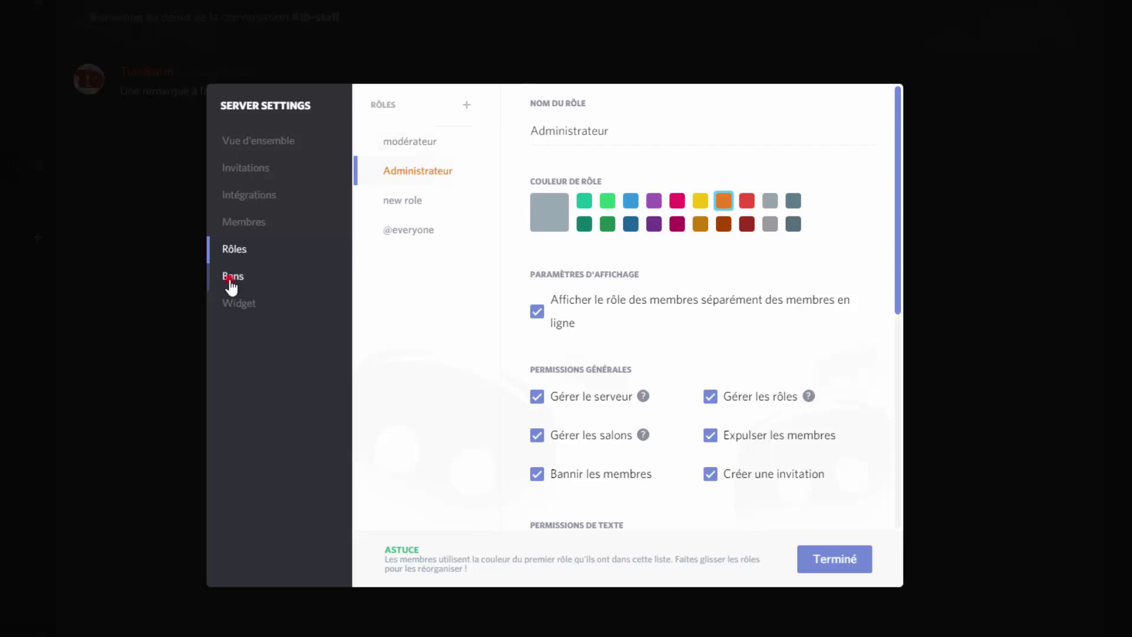
View the server's widget settings, select the default widget's embed code, and close the server settings
left_click(280, 303)
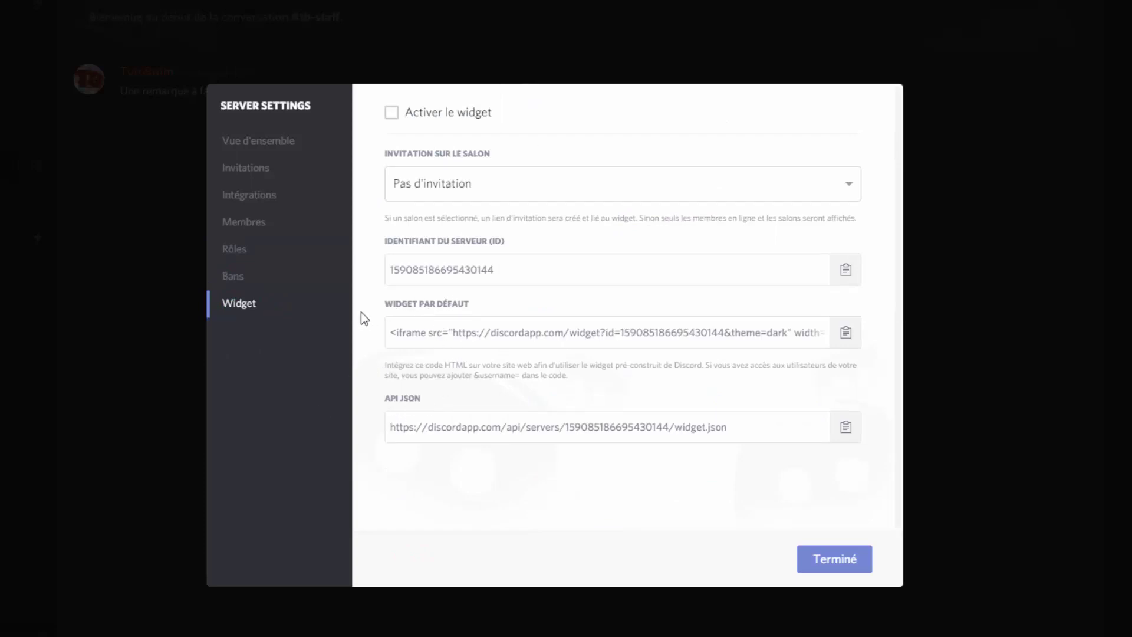
left_click(464, 334)
right_click(589, 330)
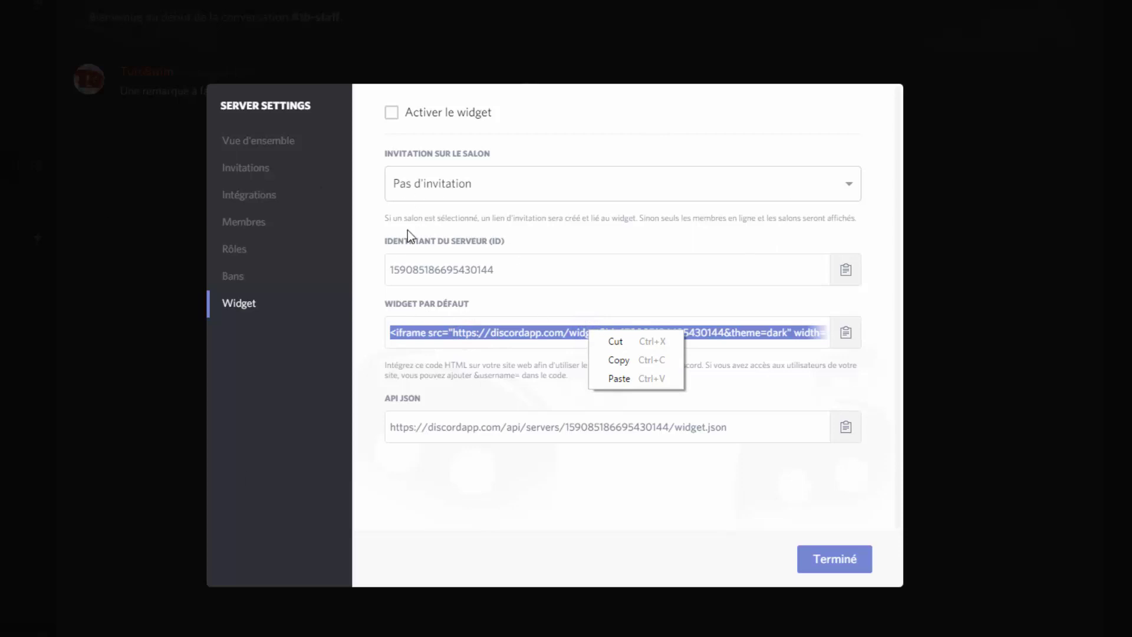
left_click(578, 448)
left_click(835, 559)
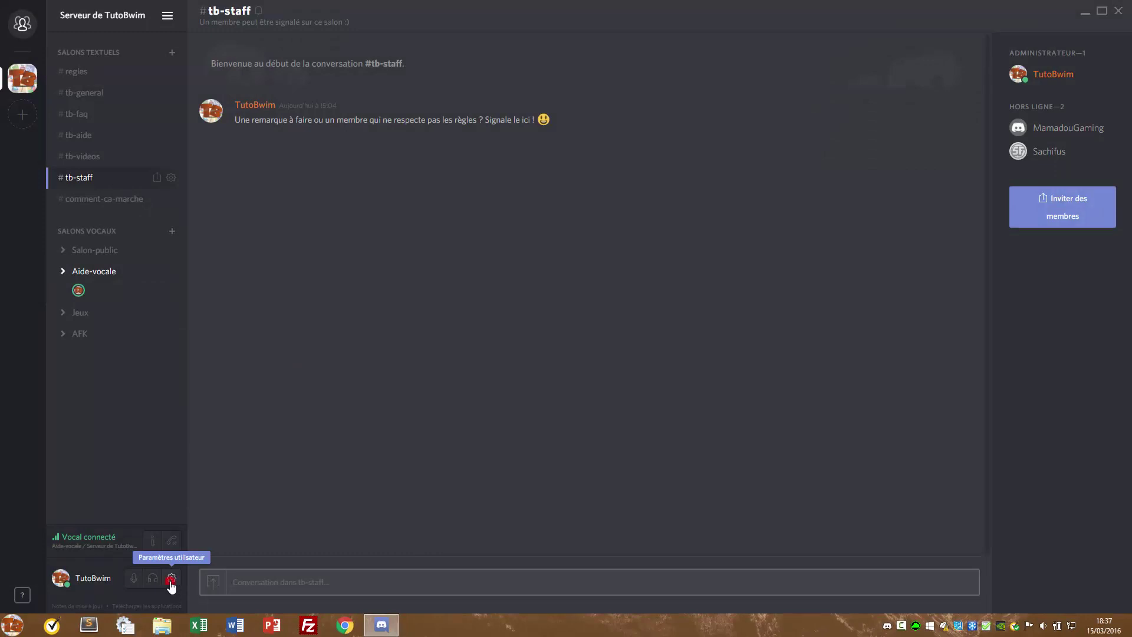
Open the user settings and point out the account's username, e-mail and current password fields
left_click(171, 579)
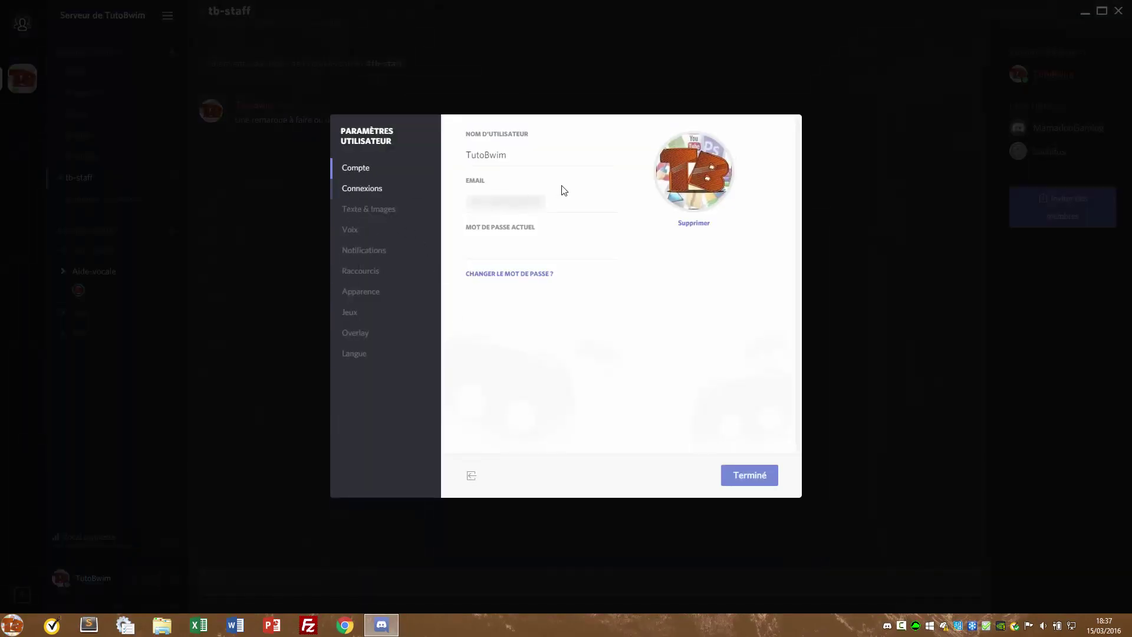
left_click(519, 157)
double_click(519, 157)
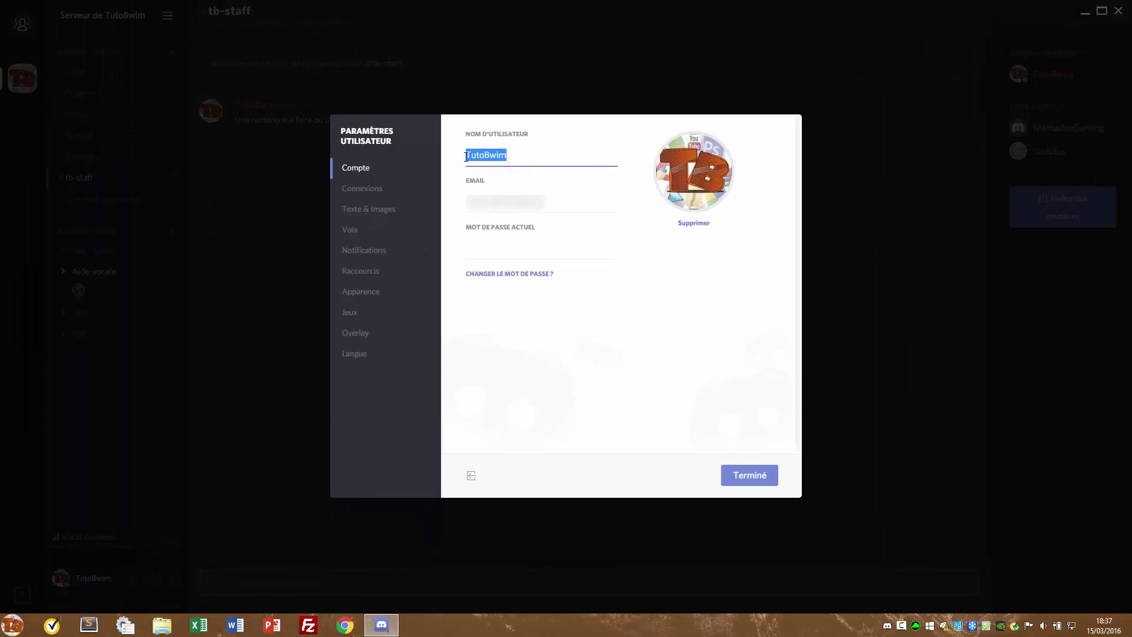
double_click(558, 200)
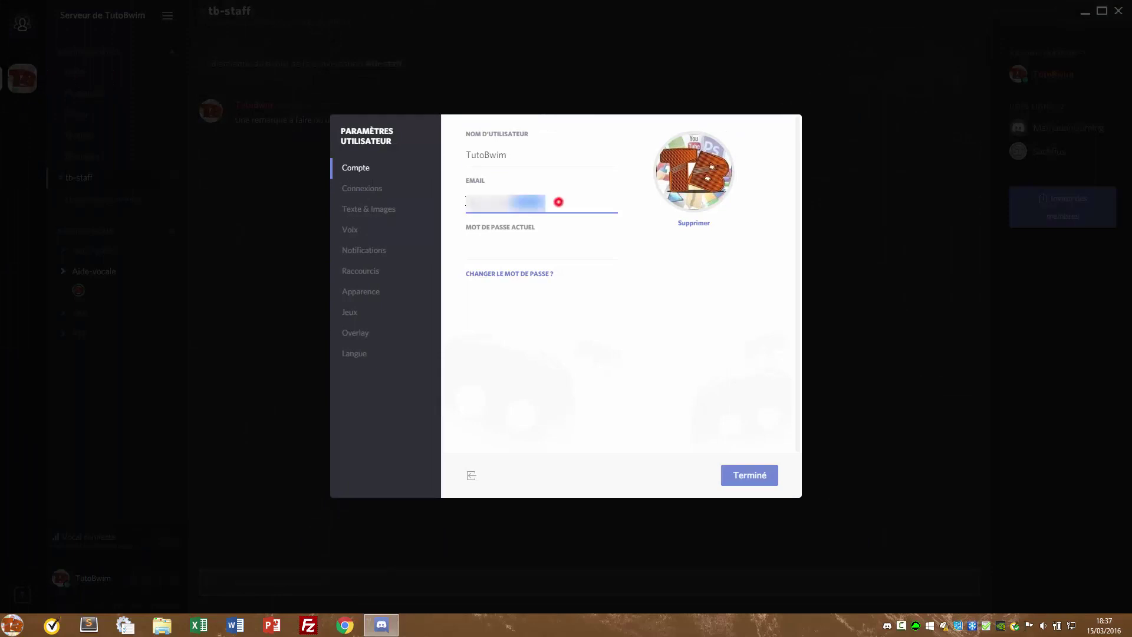
left_click(511, 243)
Look at the connected accounts, return briefly to the account e-mail, and view the text and image options
left_click(382, 188)
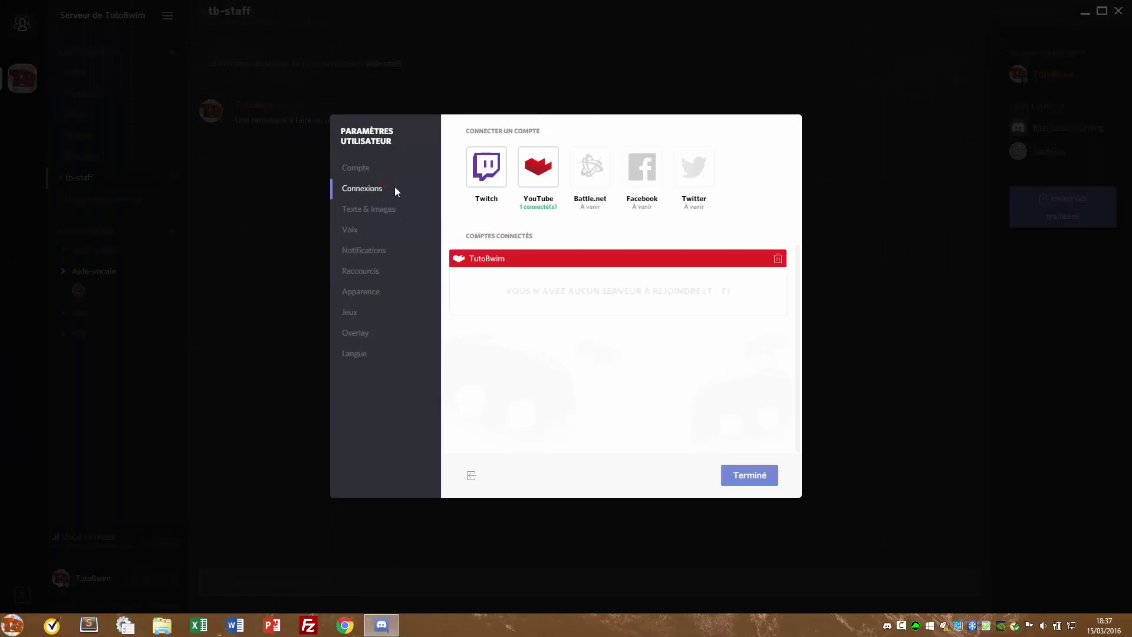
left_click(388, 168)
double_click(549, 201)
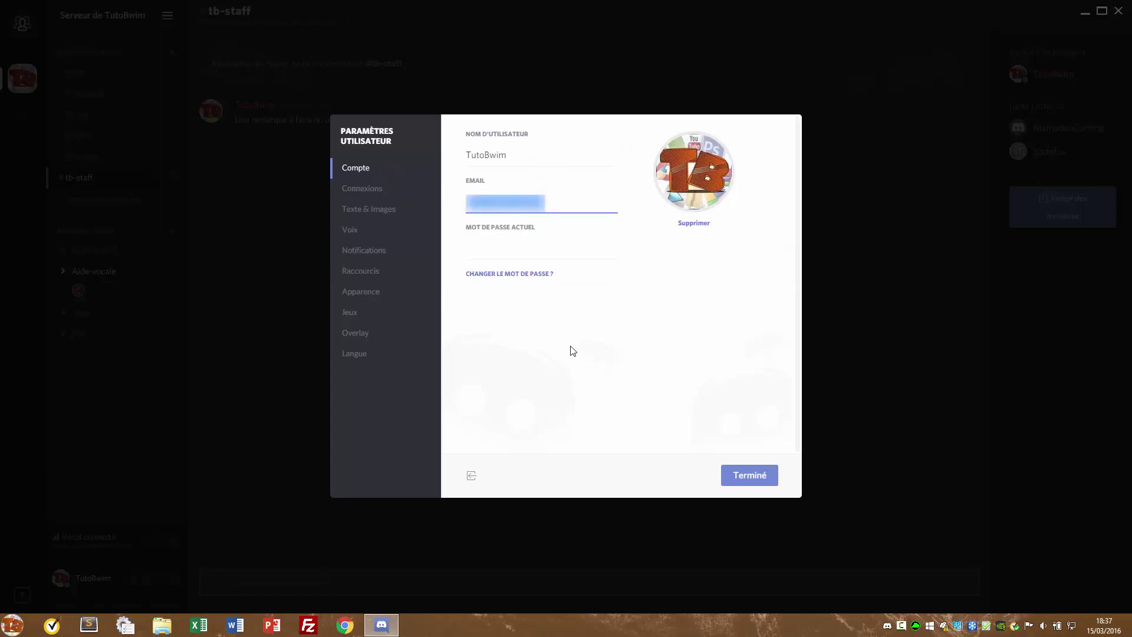
left_click(388, 189)
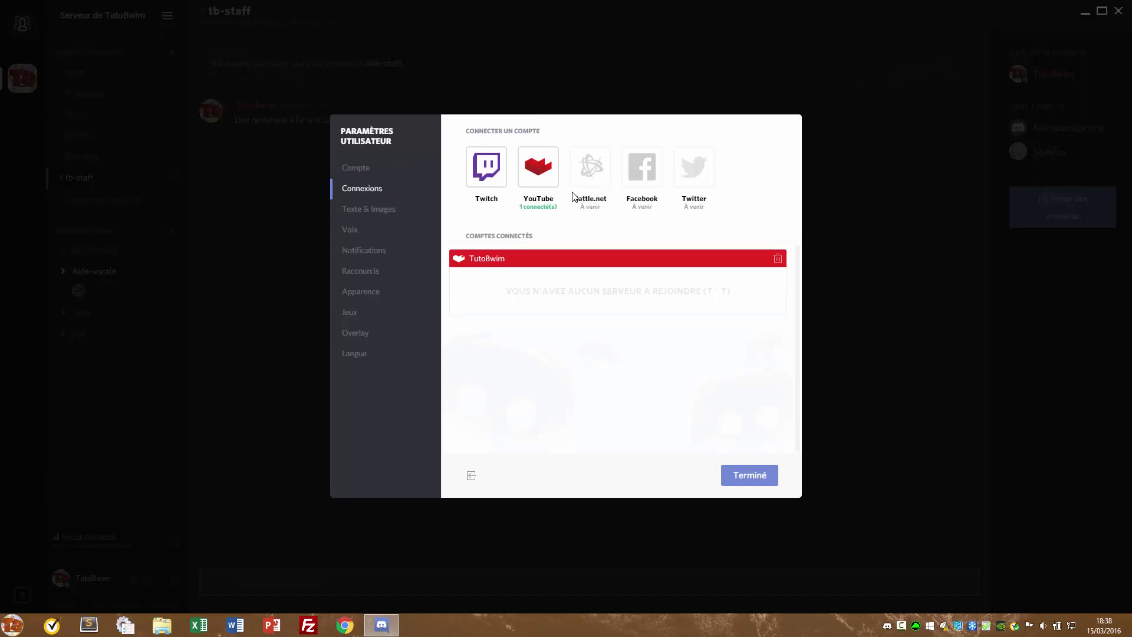
left_click(366, 214)
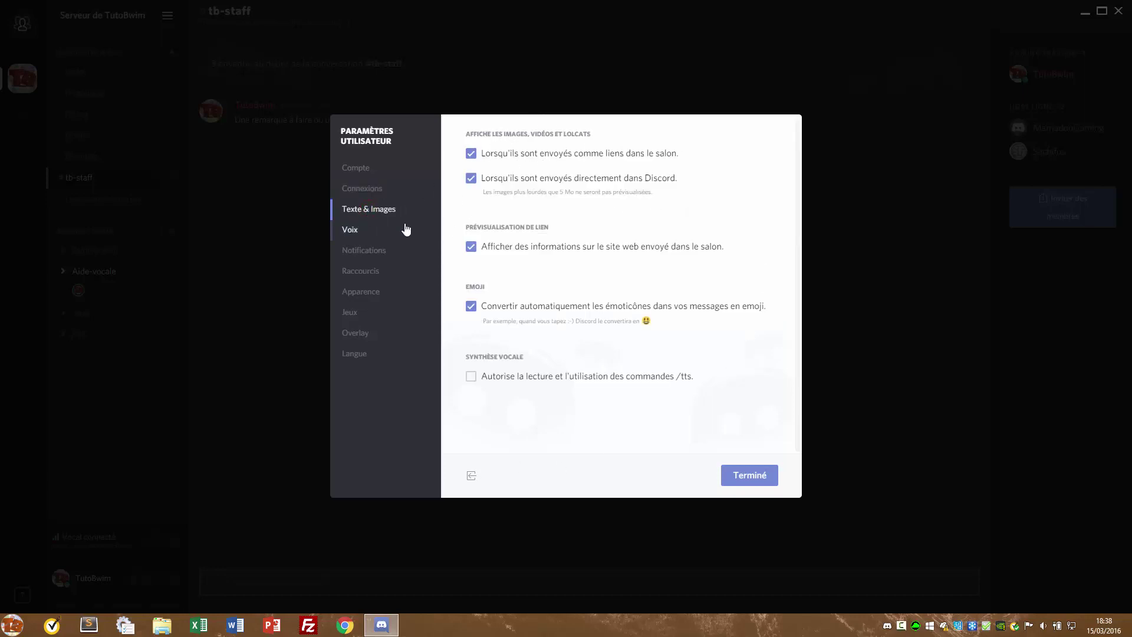
Open the voice settings and view the available input and output devices without changing them
left_click(366, 232)
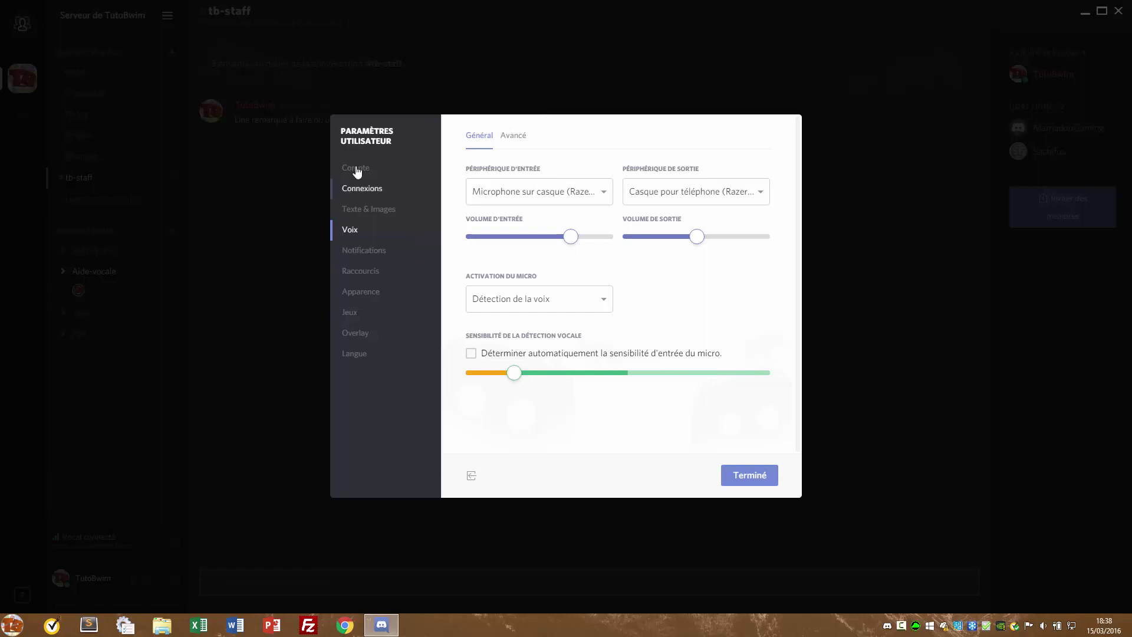
left_click(604, 192)
left_click(604, 192)
left_click(716, 190)
left_click(717, 189)
Turn automatic microphone sensitivity on and back off, and set the voice detection threshold to about -68 dB
left_click(582, 354)
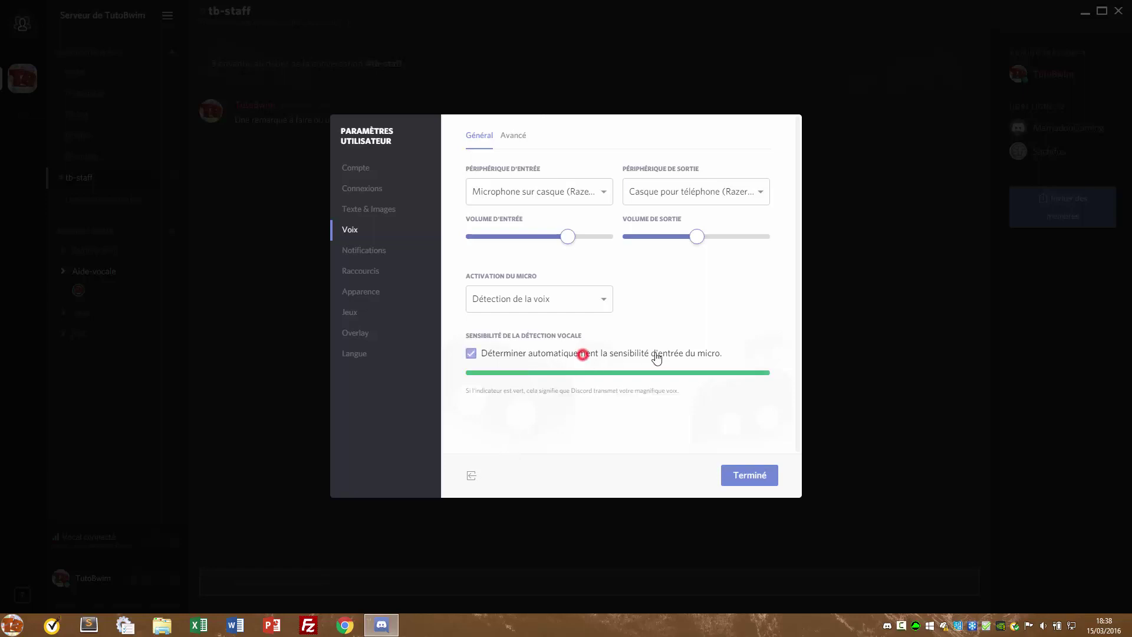
left_click(505, 358)
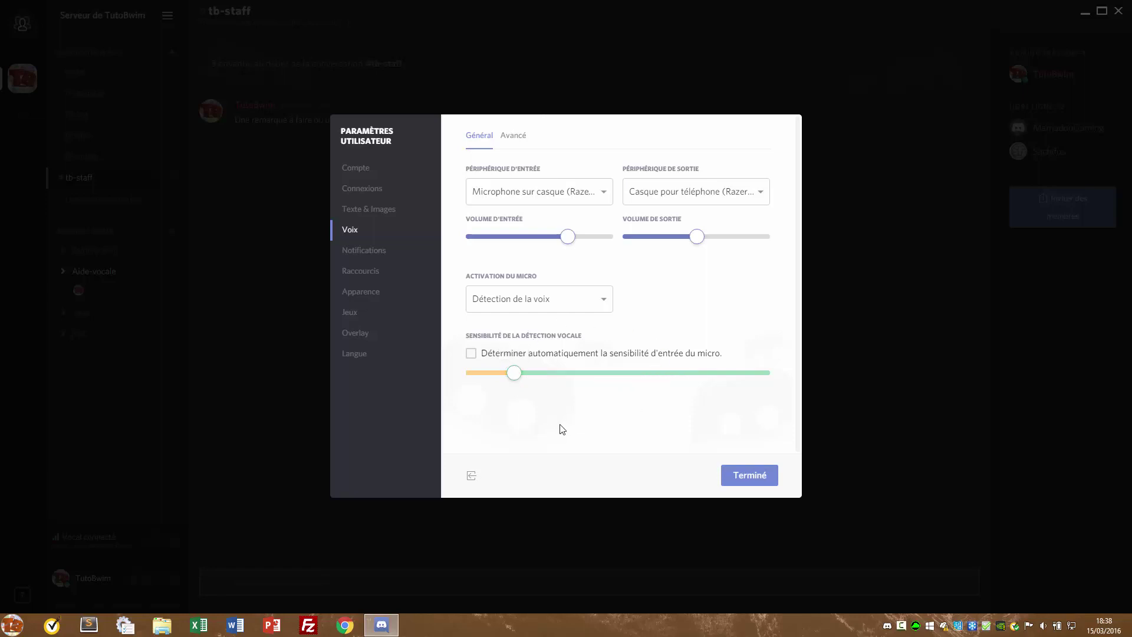
mouse_move(514, 373)
left_mouse_down()
mouse_move(463, 373)
mouse_move(528, 373)
left_mouse_up()
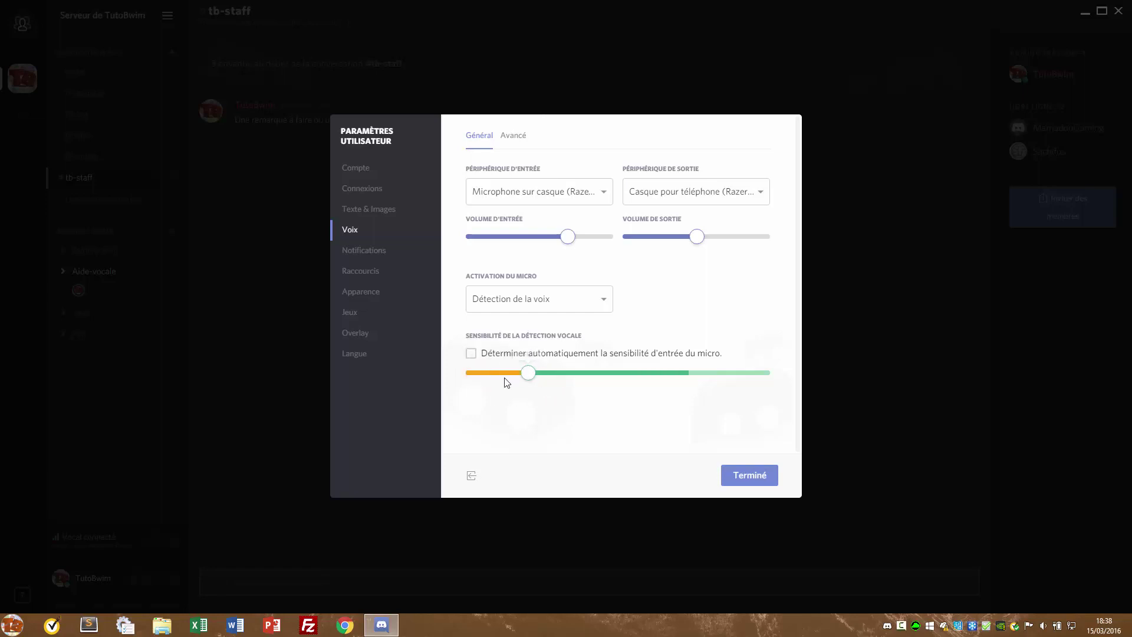
left_click(532, 380)
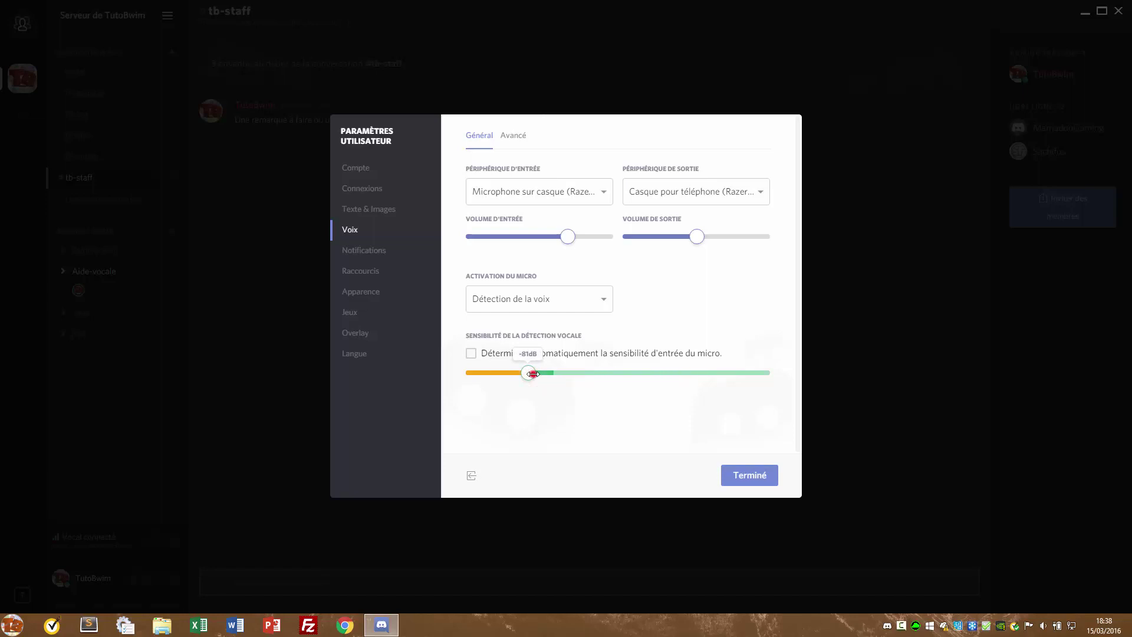
left_click_drag(533, 374, 566, 373)
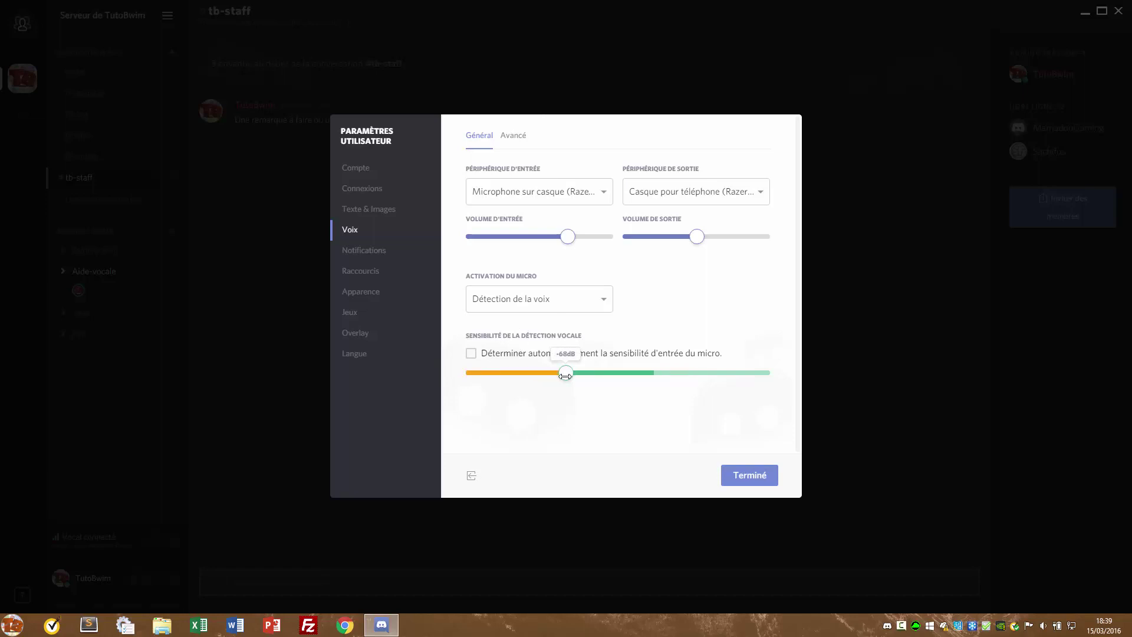
Switch the microphone activation to Appuyer-pour-parler and back to Détection de la voix
left_click(586, 304)
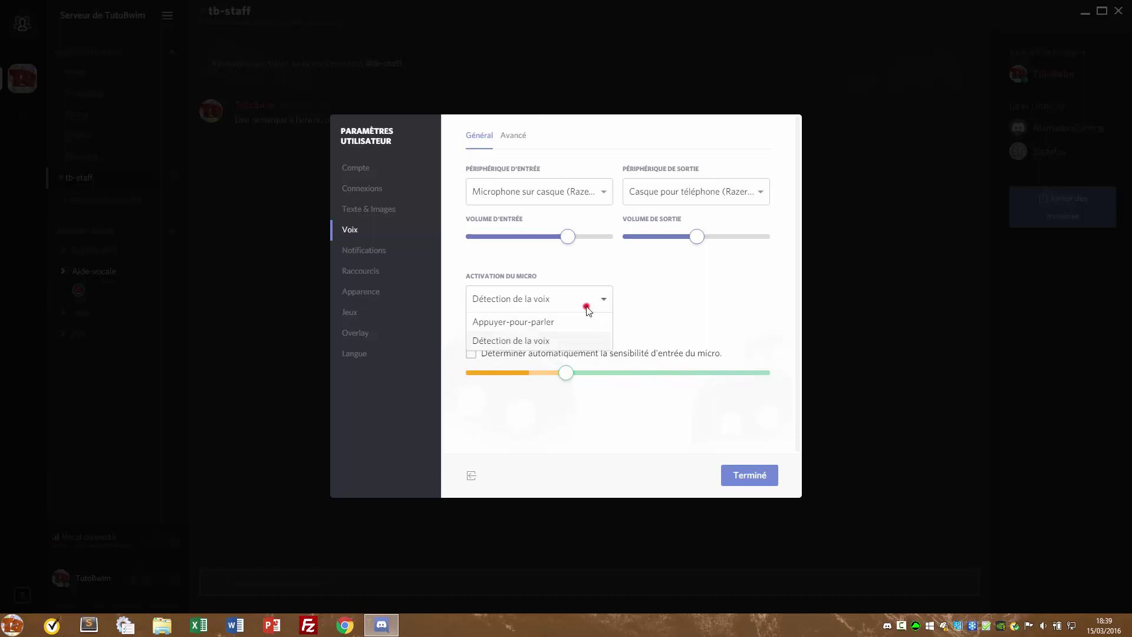
left_click(520, 323)
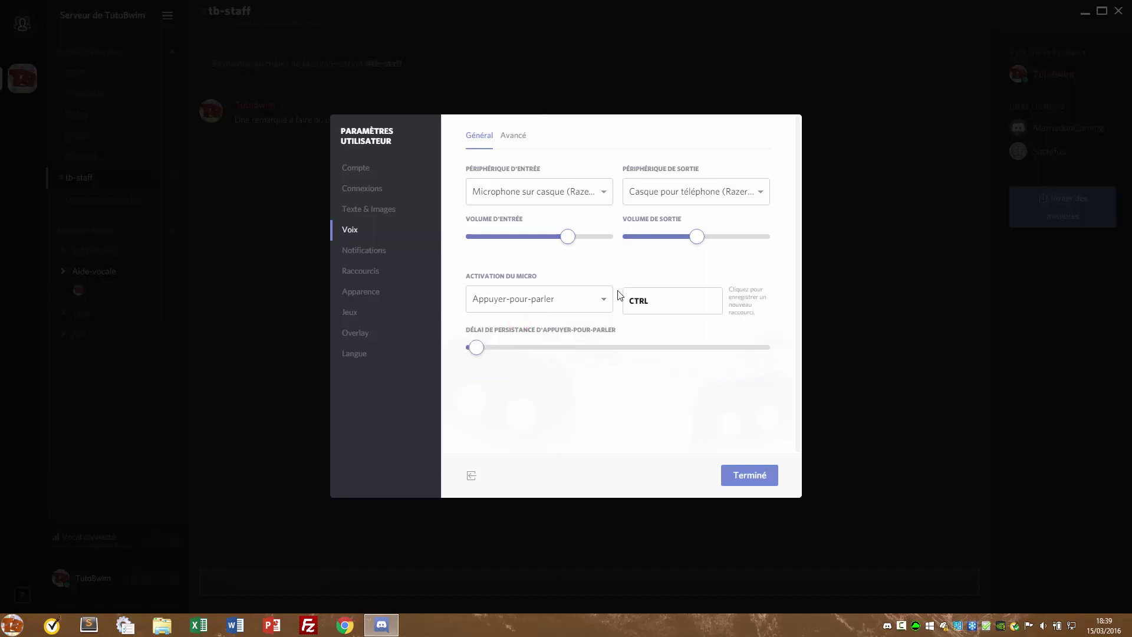
left_click(547, 296)
left_click(520, 335)
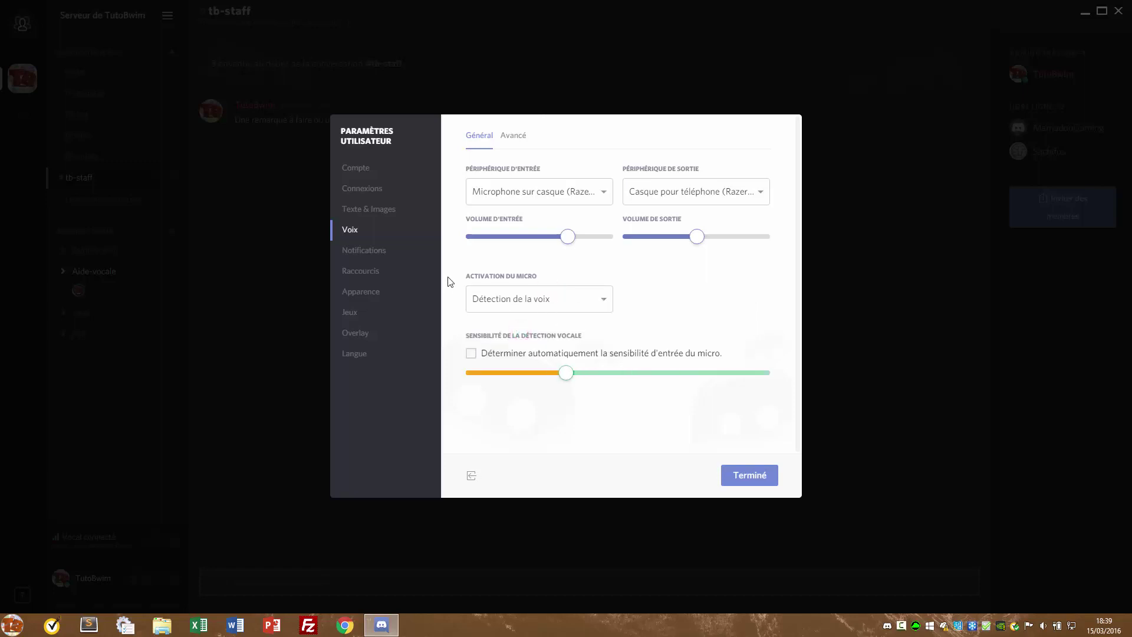
Look at the notification settings and the keyboard shortcut settings
left_click(354, 258)
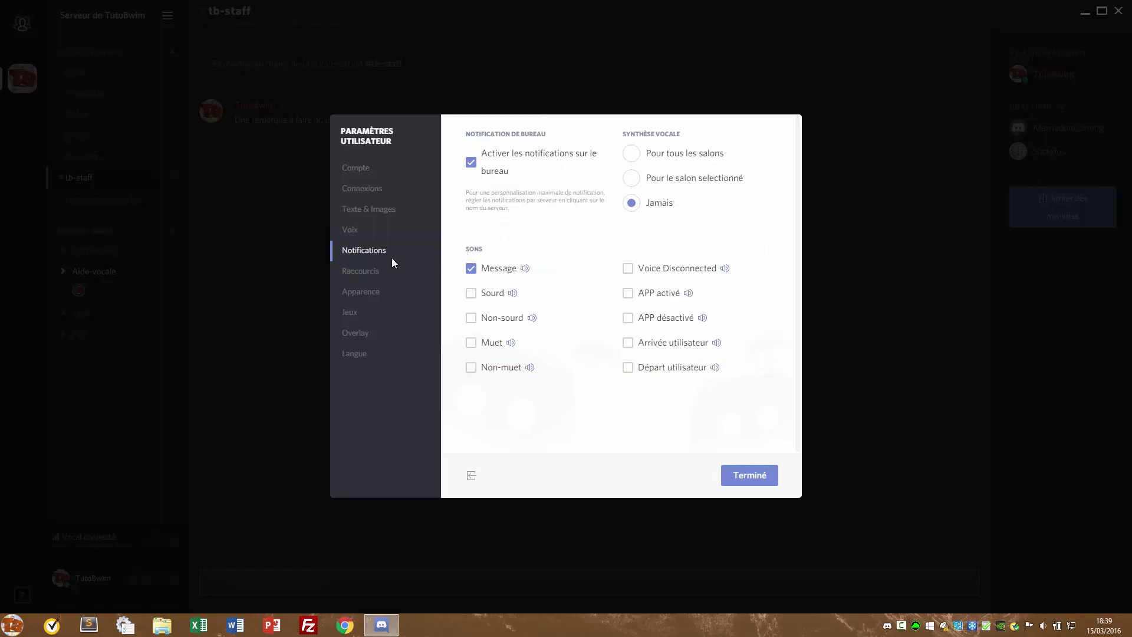
left_click(358, 274)
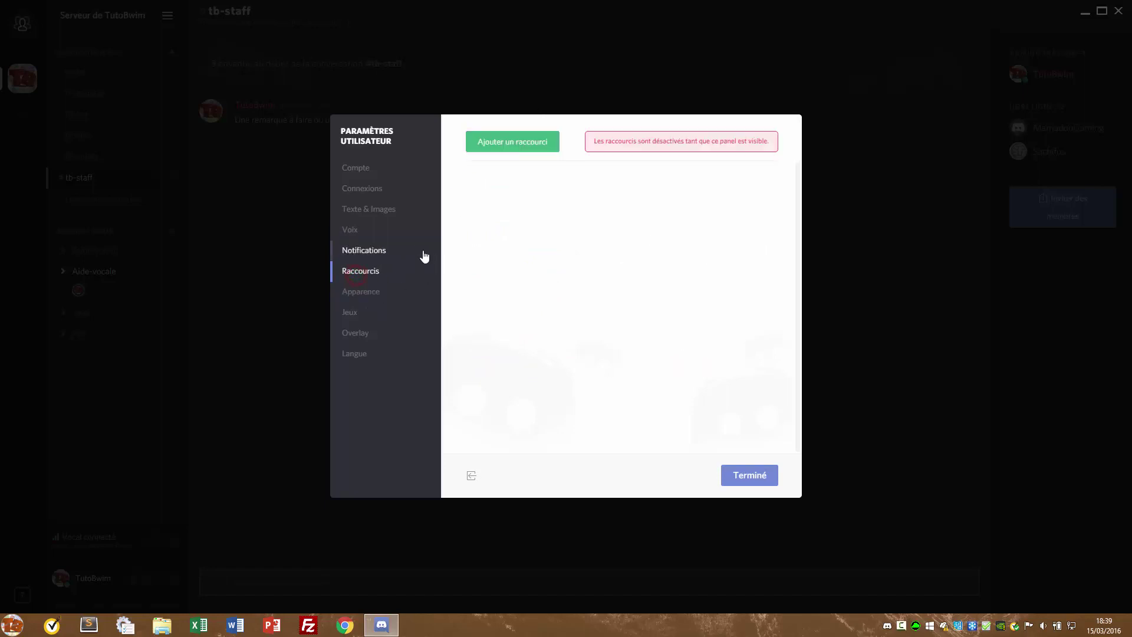
Compare the Clair and Sombre themes in the appearance settings, ending on Sombre
left_click(377, 296)
left_click(493, 155)
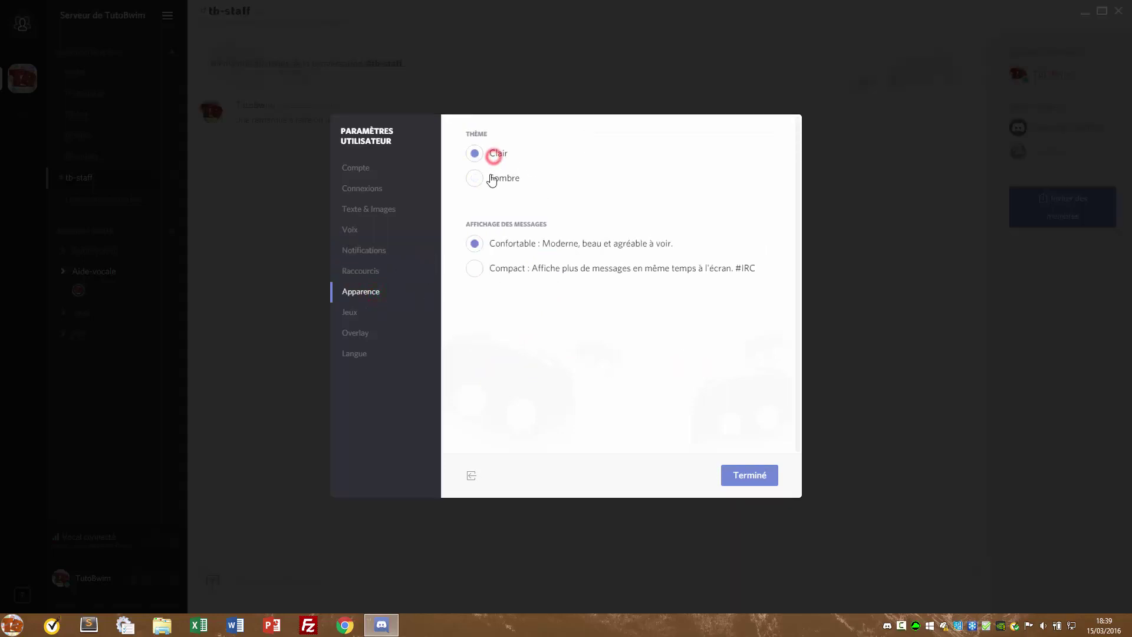
left_click(489, 177)
left_click(497, 154)
left_click(494, 176)
left_click(499, 155)
left_click(508, 179)
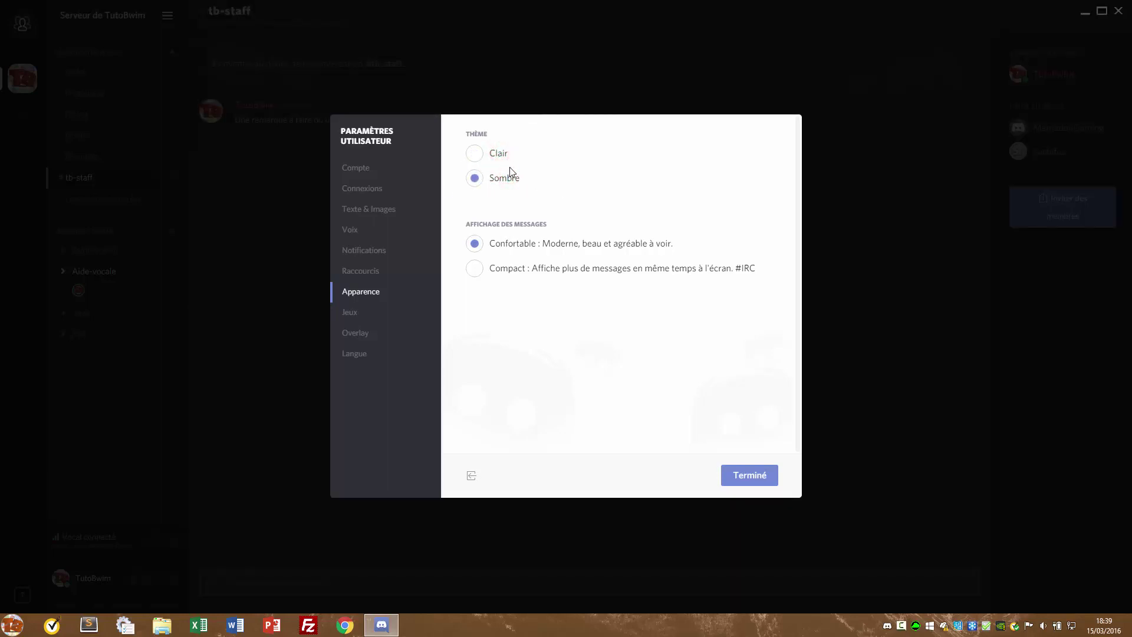
Look through the game activity, language and overlay settings, finishing on the overlay options
left_click(360, 315)
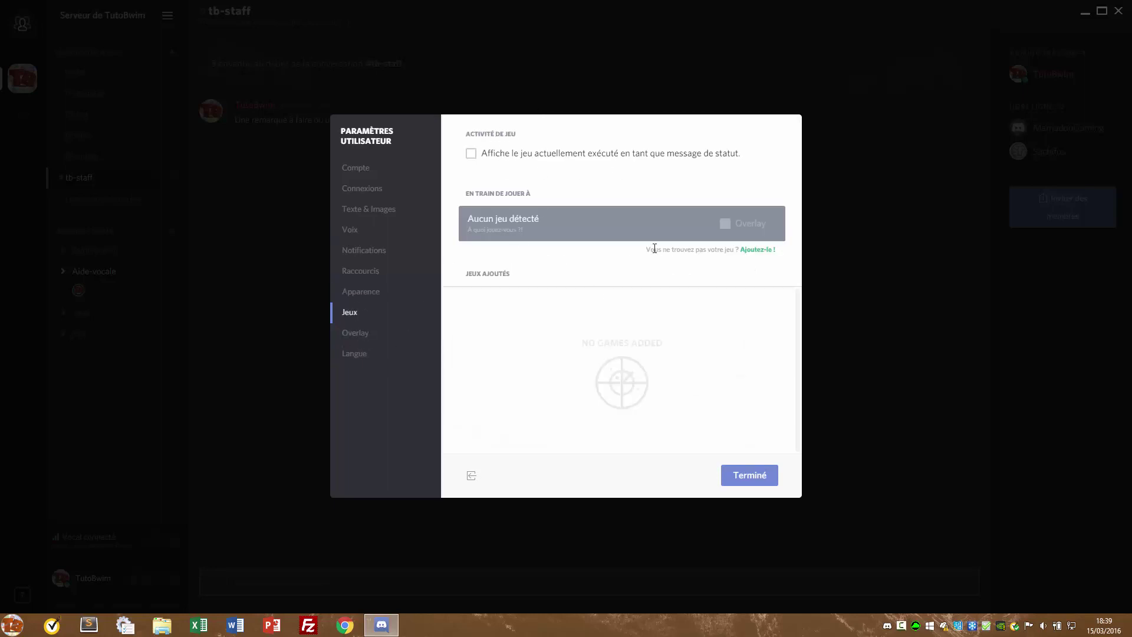
left_click(354, 353)
left_click(355, 335)
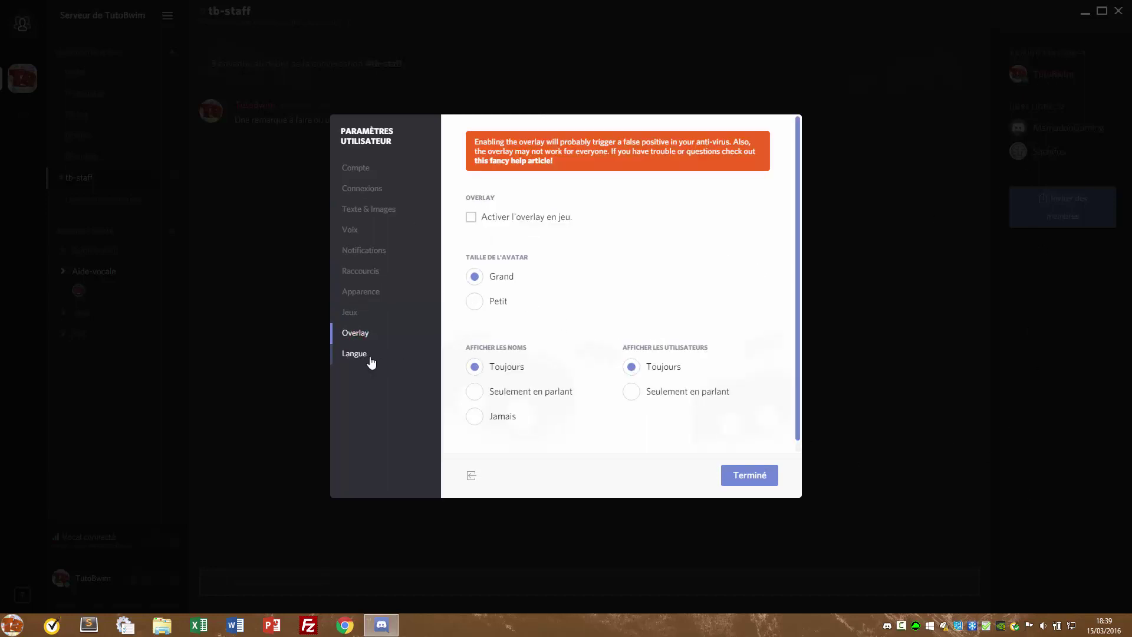
Look at the language settings and close the user settings
left_click(367, 357)
left_click(767, 479)
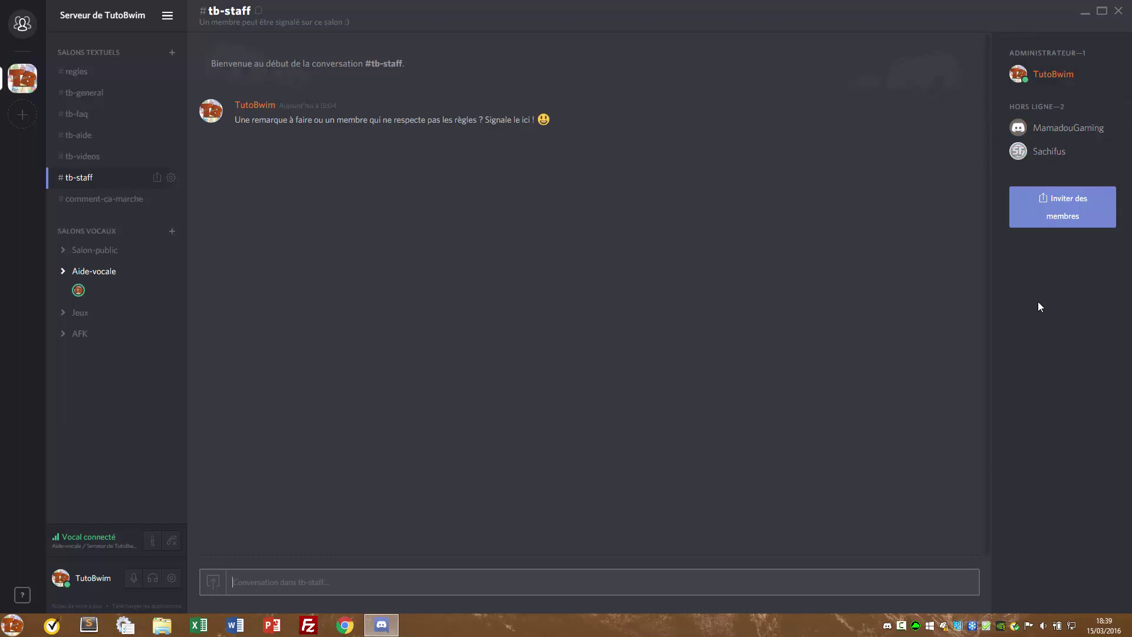
Create an invitation link for the tb-staff channel and copy it
left_click(1030, 202)
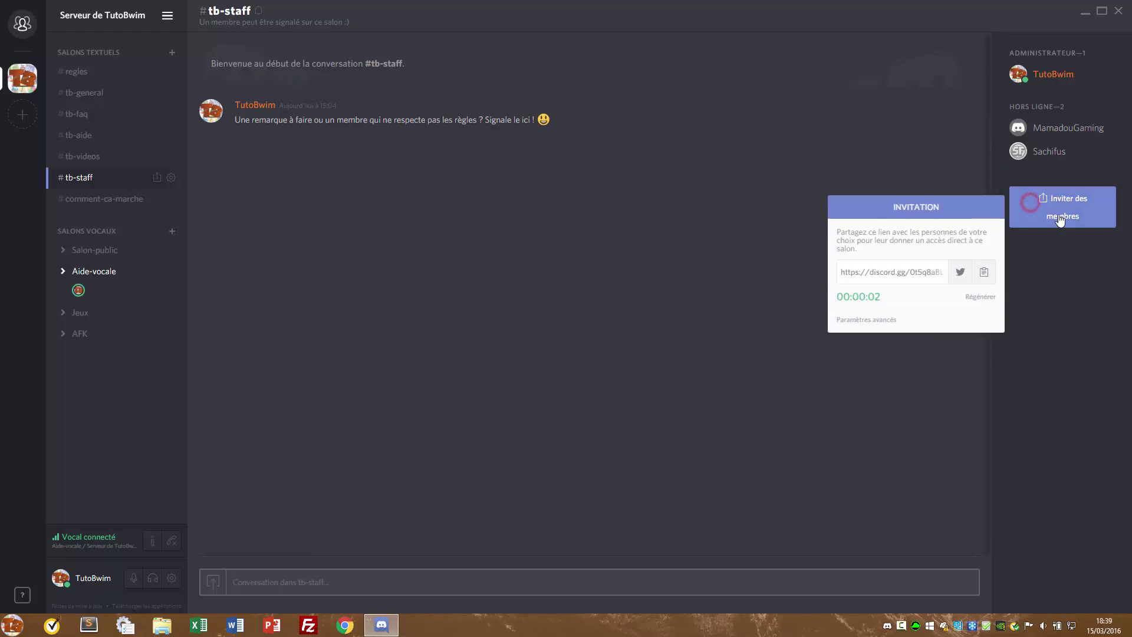
left_click(905, 271)
right_click(891, 271)
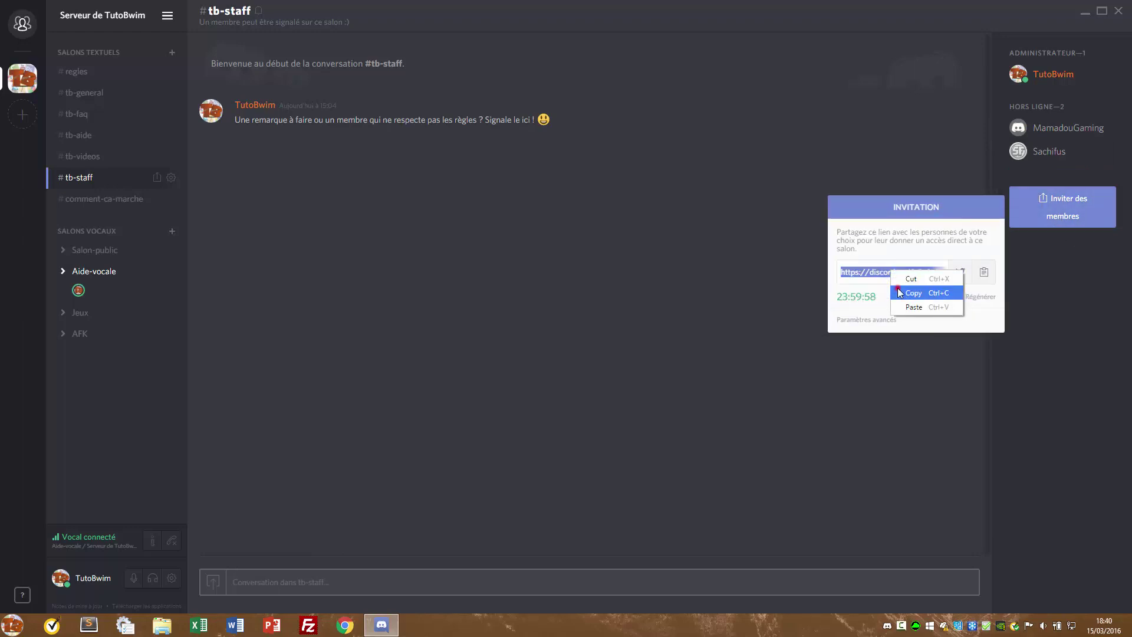
left_click(900, 293)
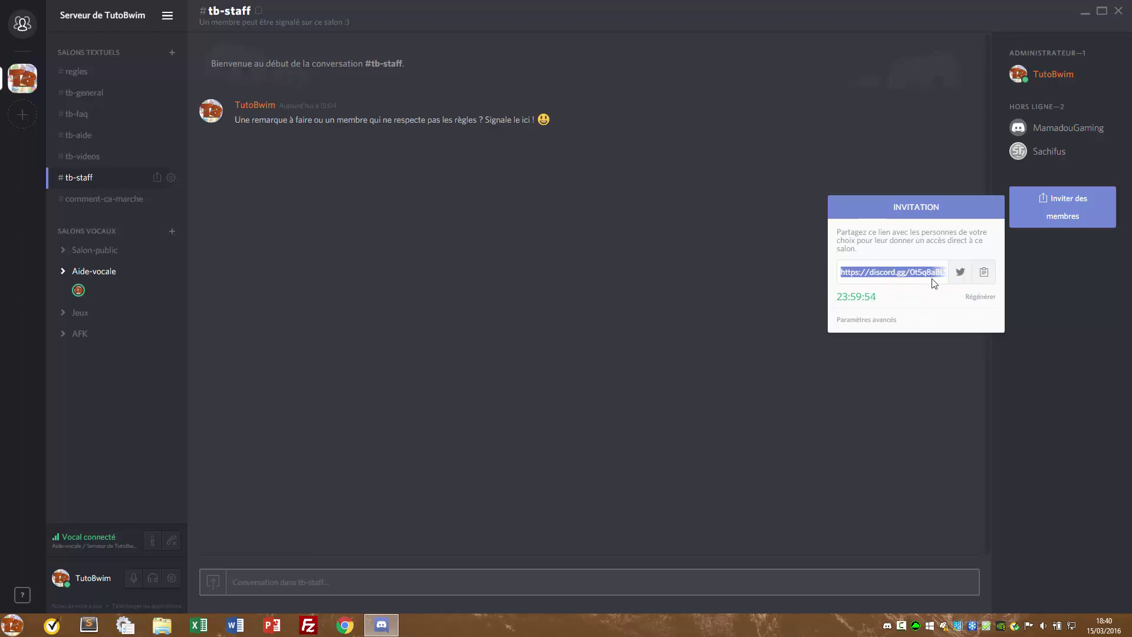
Set the invitation's maximum uses to 1 utilisation and generate a new link that expires after 30 minutes
left_click(892, 324)
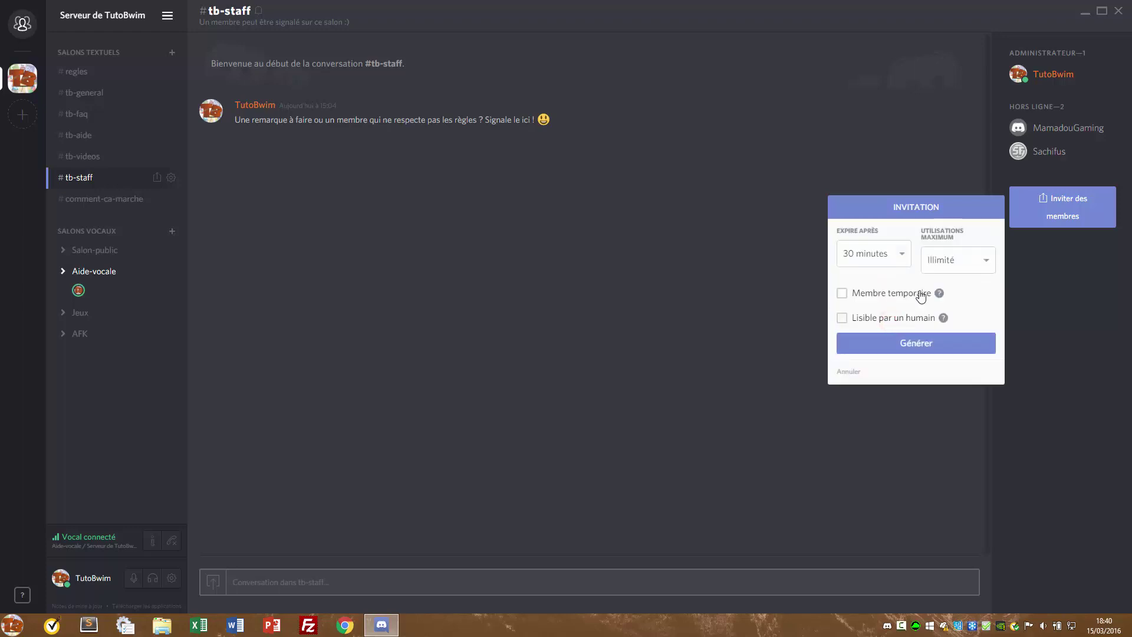
left_click(898, 262)
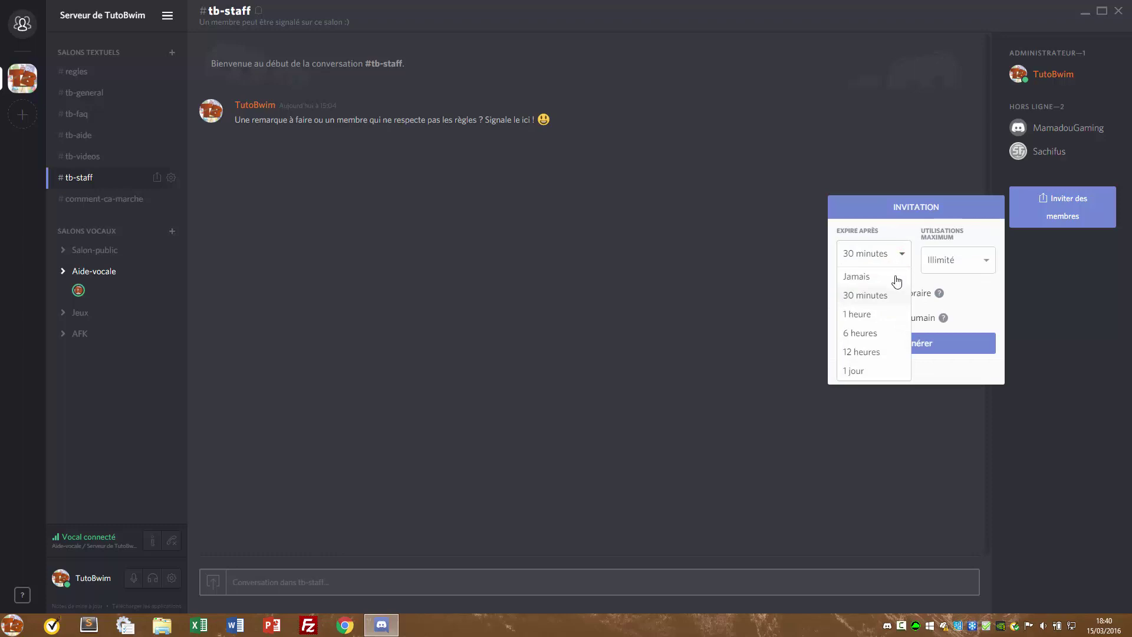
left_click(957, 270)
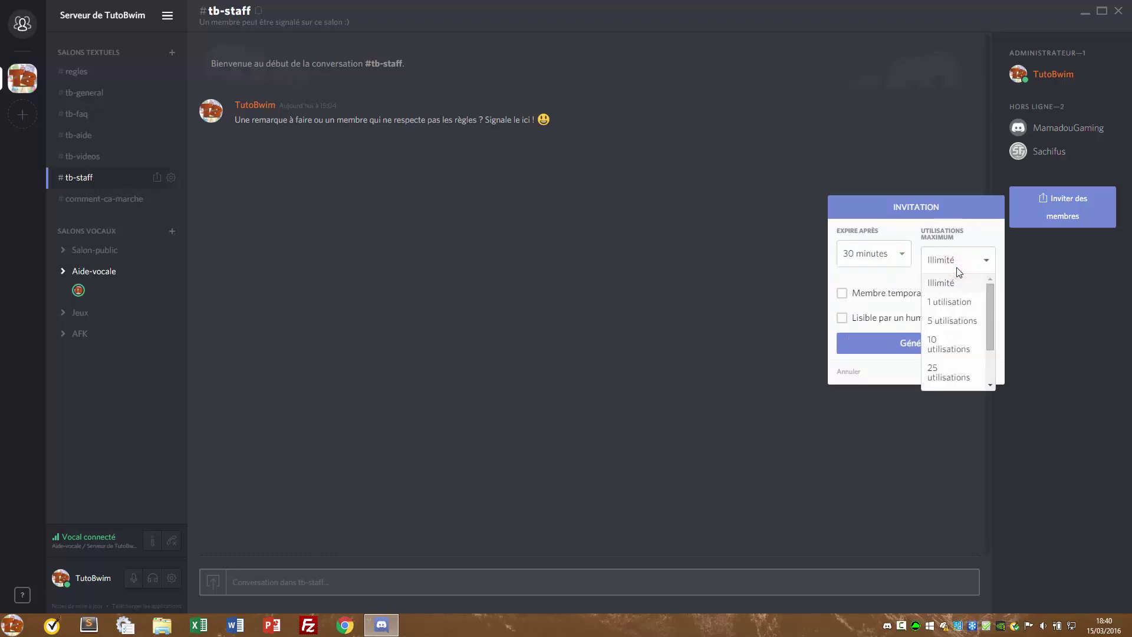
left_click(947, 301)
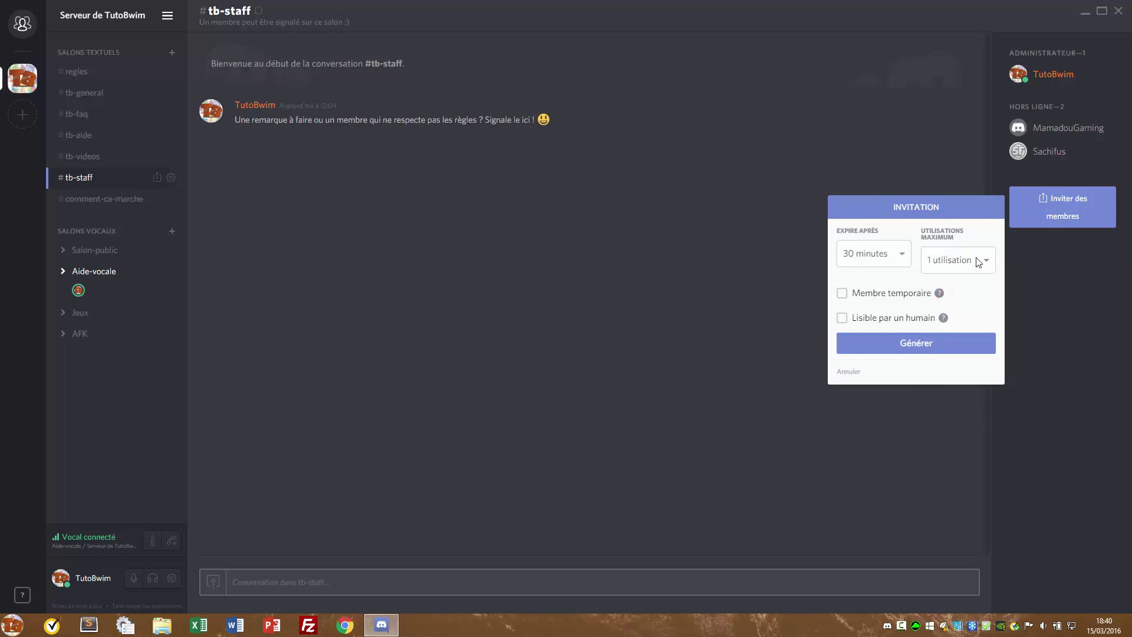
left_click(944, 273)
left_click(952, 258)
left_click(915, 346)
left_click(879, 272)
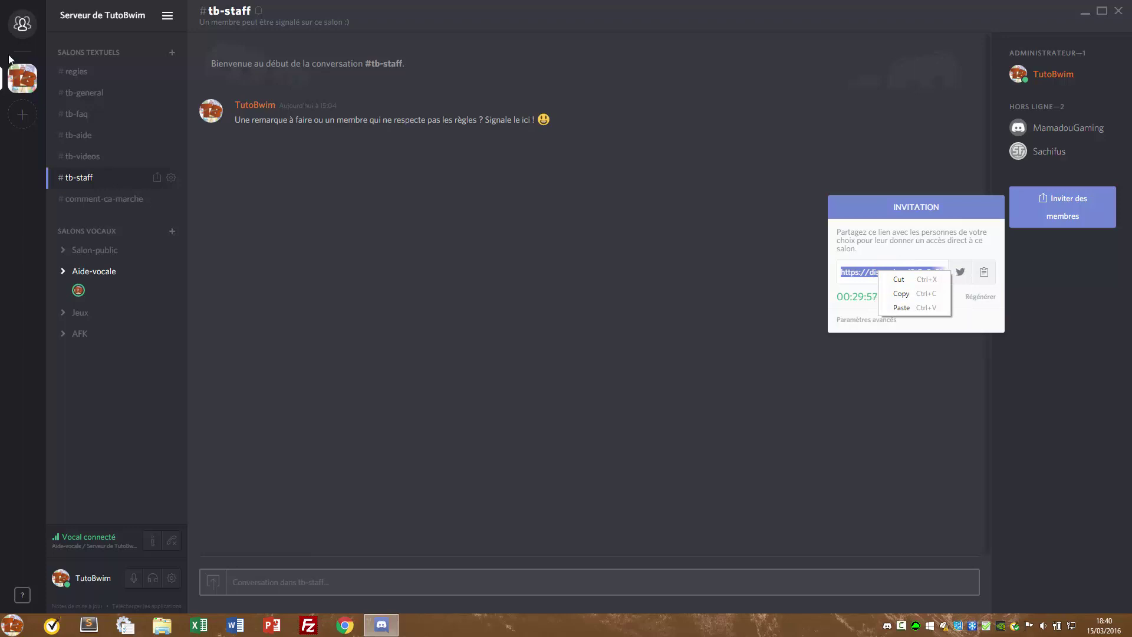
left_click(541, 244)
left_click(538, 242)
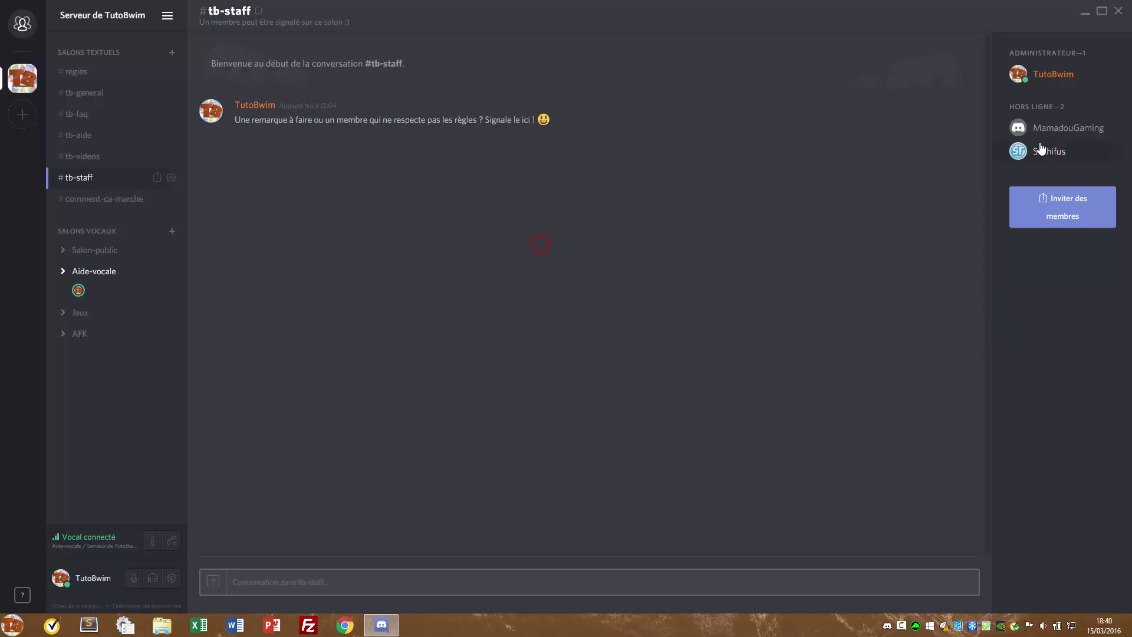
Open a private conversation with the first offline member and look through both private conversations
left_click(1046, 132)
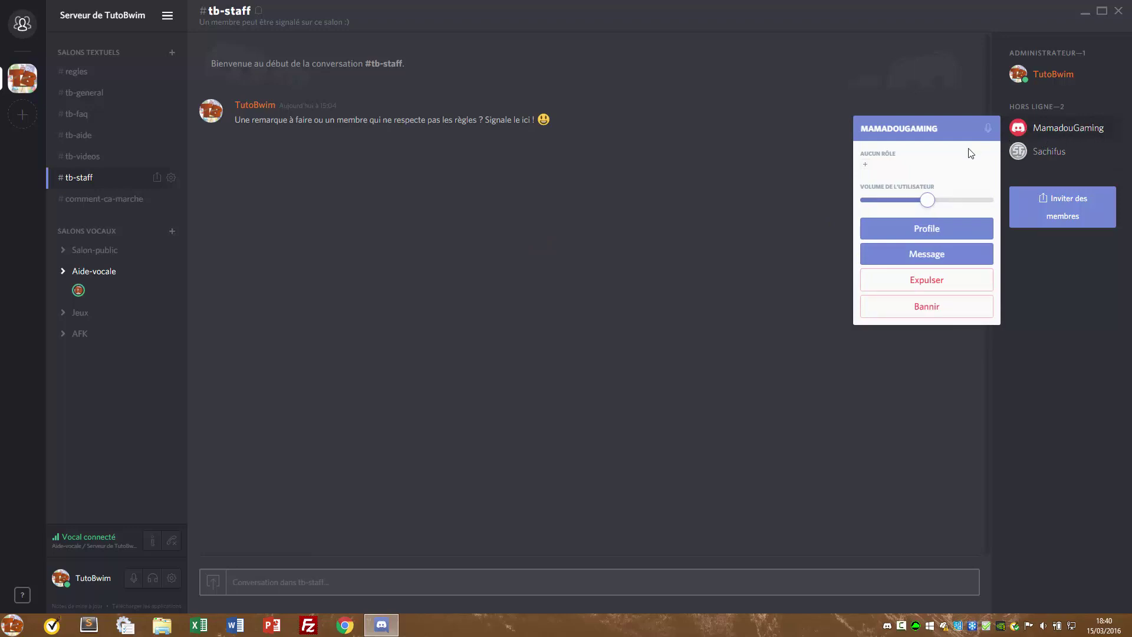
left_click(924, 253)
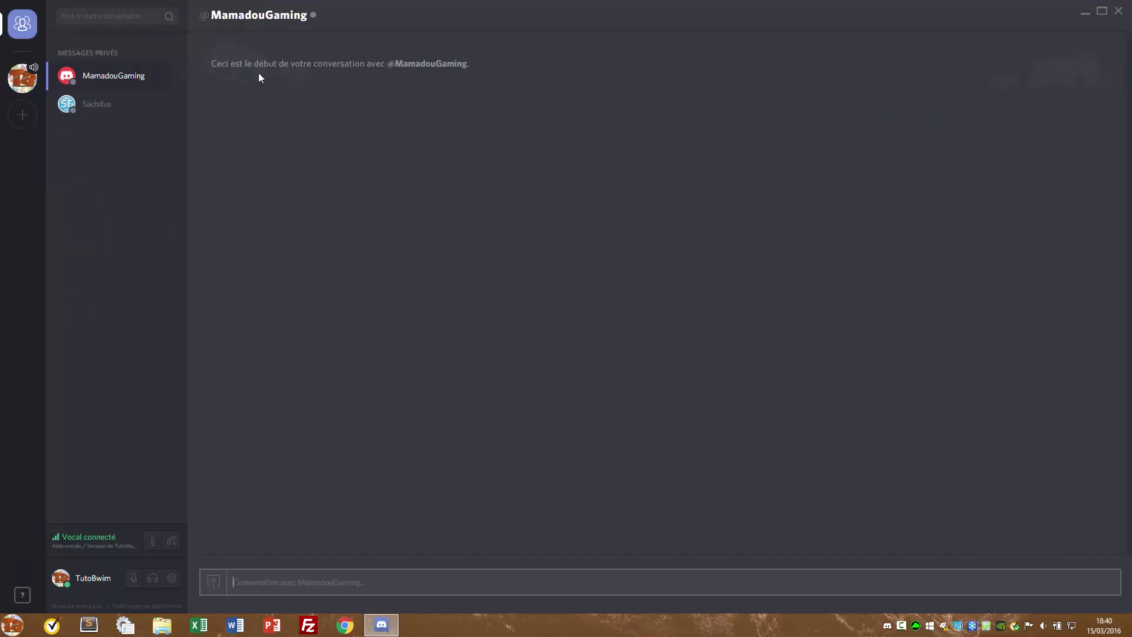
left_click(99, 105)
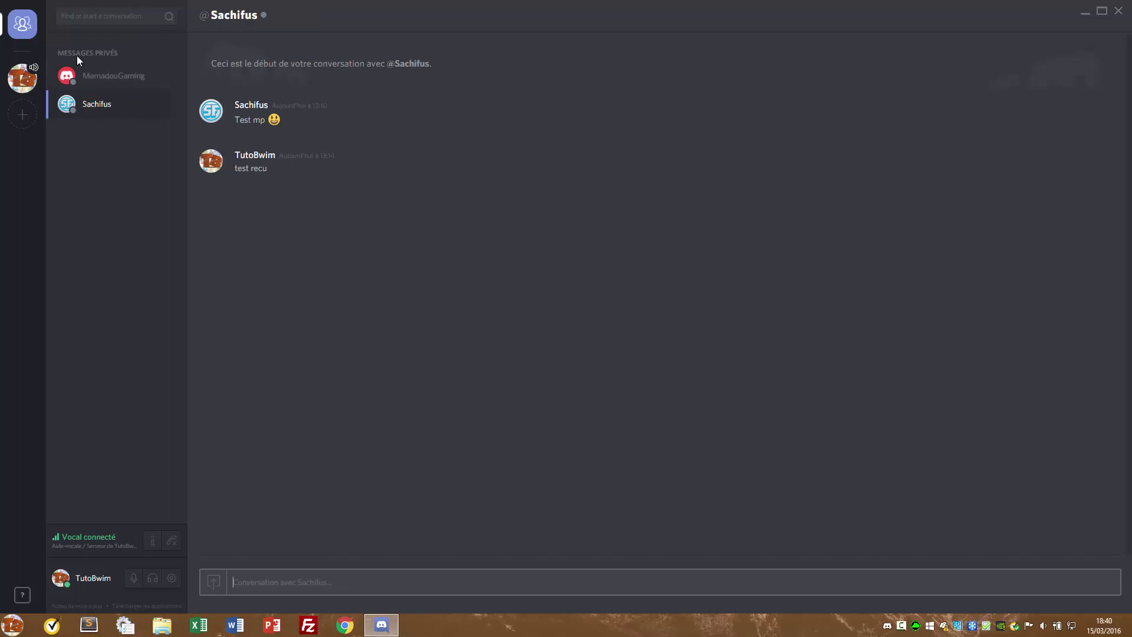
left_click(104, 83)
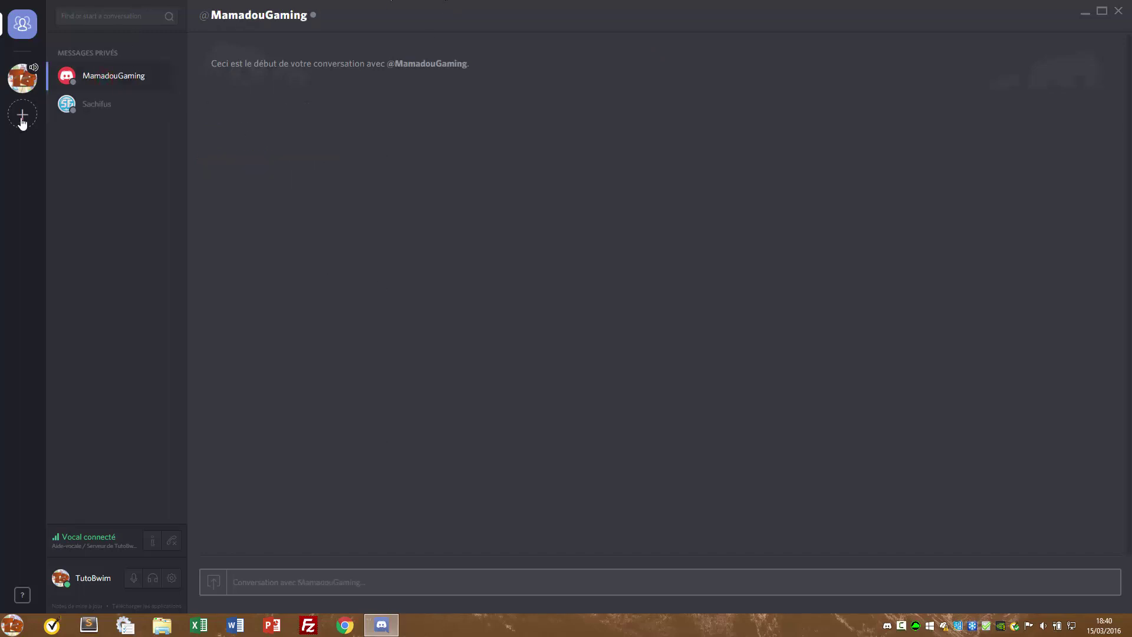
Switch between the server and the private messages, view the options for adding a server, and return to the server
left_click(22, 78)
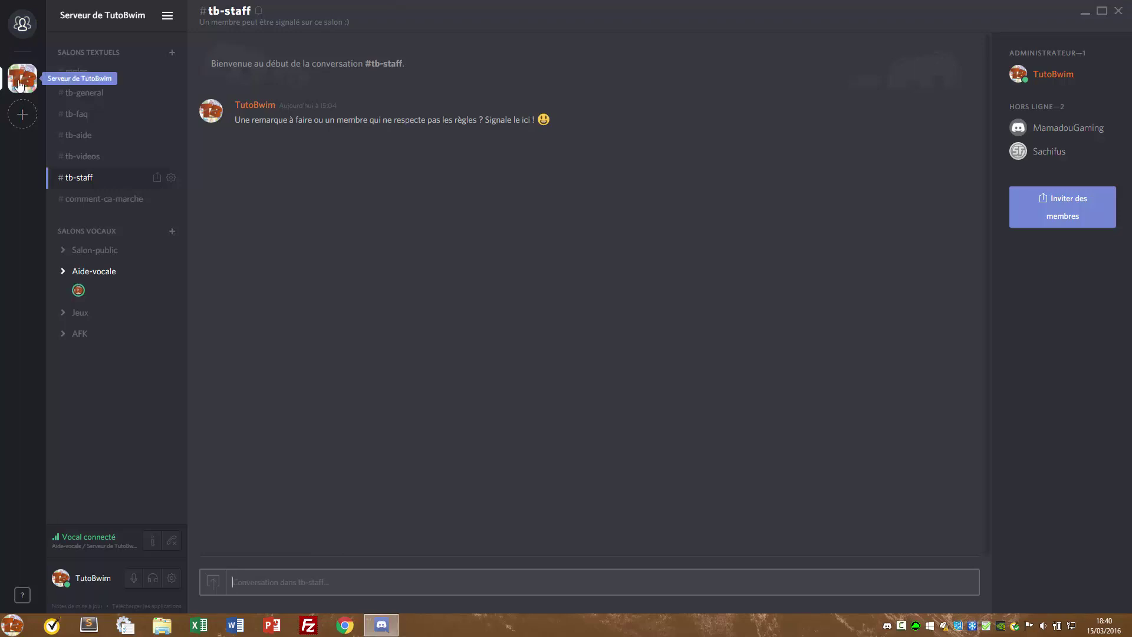
left_click(23, 26)
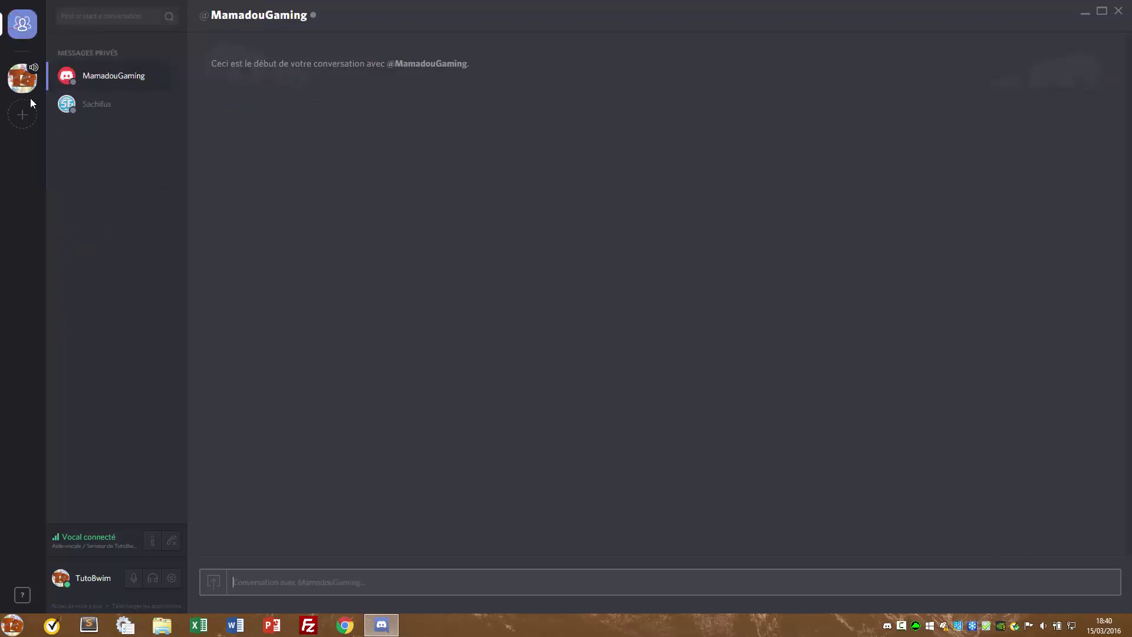
left_click(23, 114)
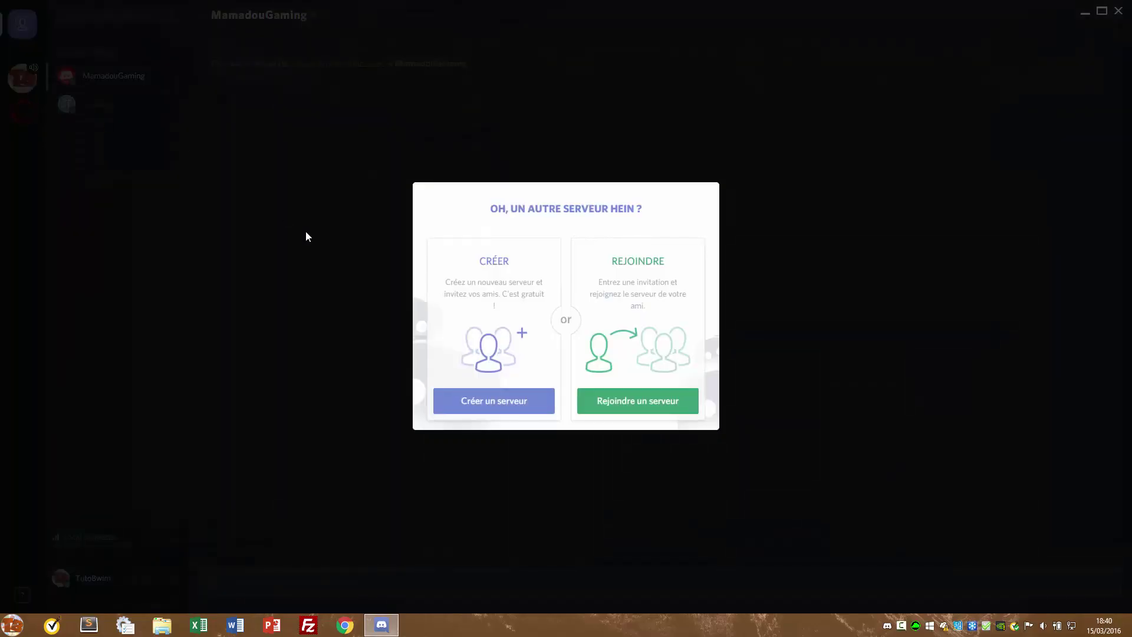
left_click(244, 237)
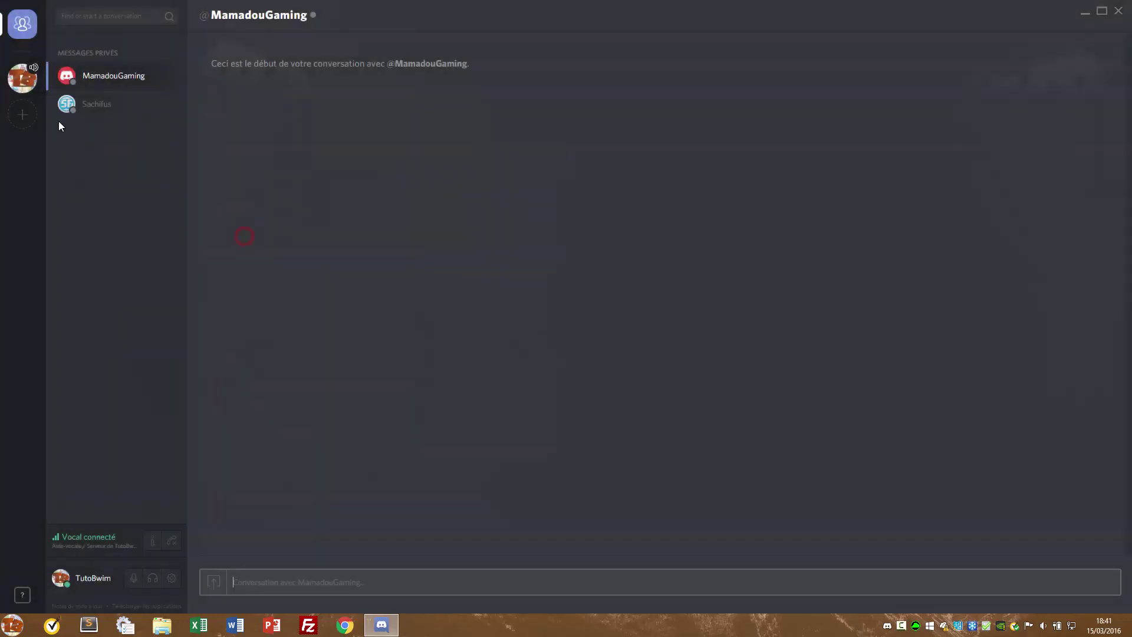
left_click(20, 92)
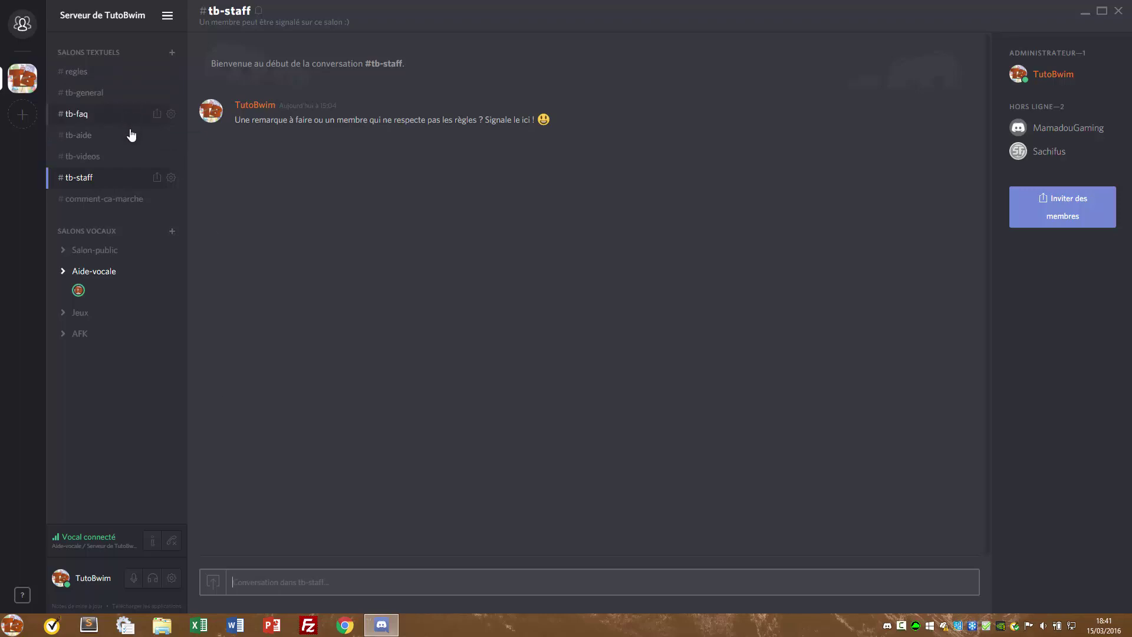
left_click(171, 116)
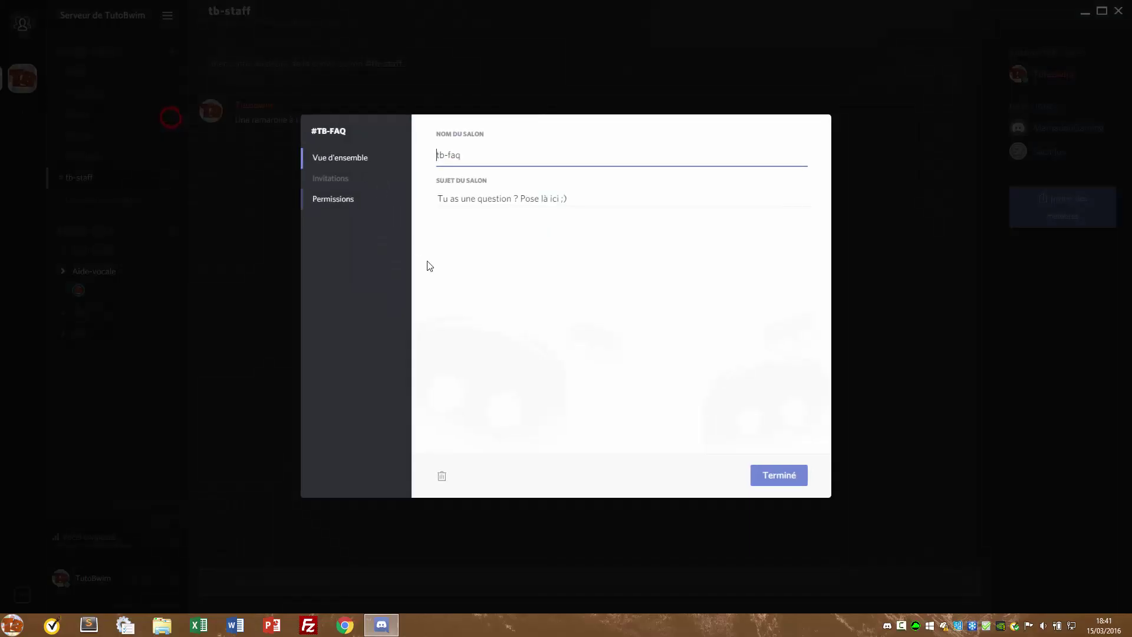
left_click(335, 201)
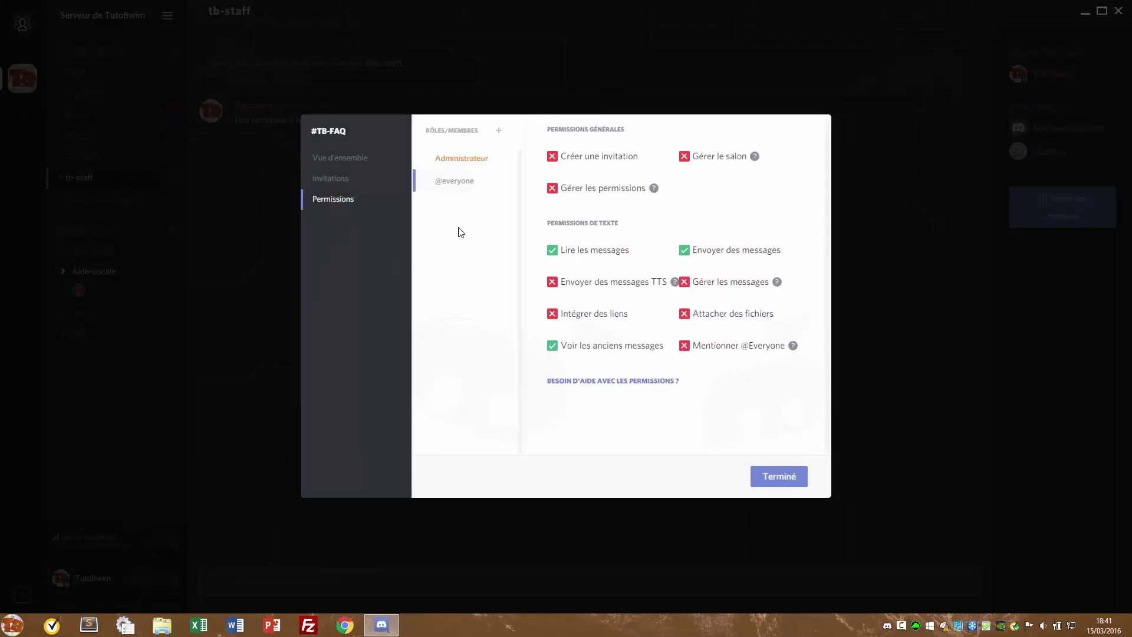
left_click(211, 251)
Browse the text channels up to regles and disconnect from the Aide-vocale voice channel
left_click(86, 156)
left_click(88, 113)
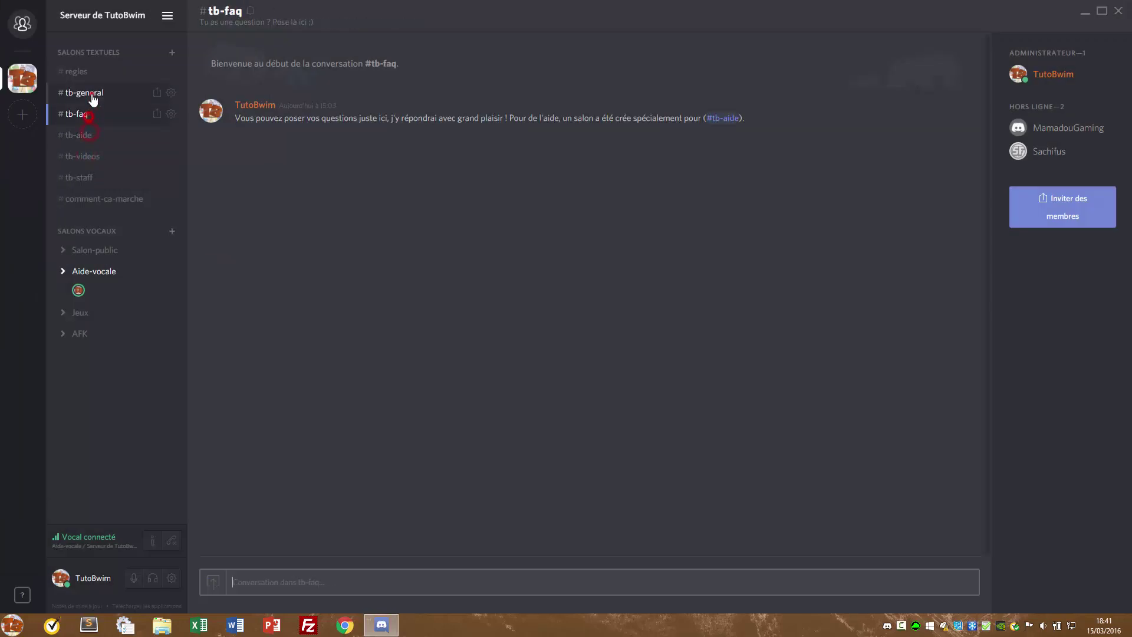
left_click(85, 93)
left_click(93, 76)
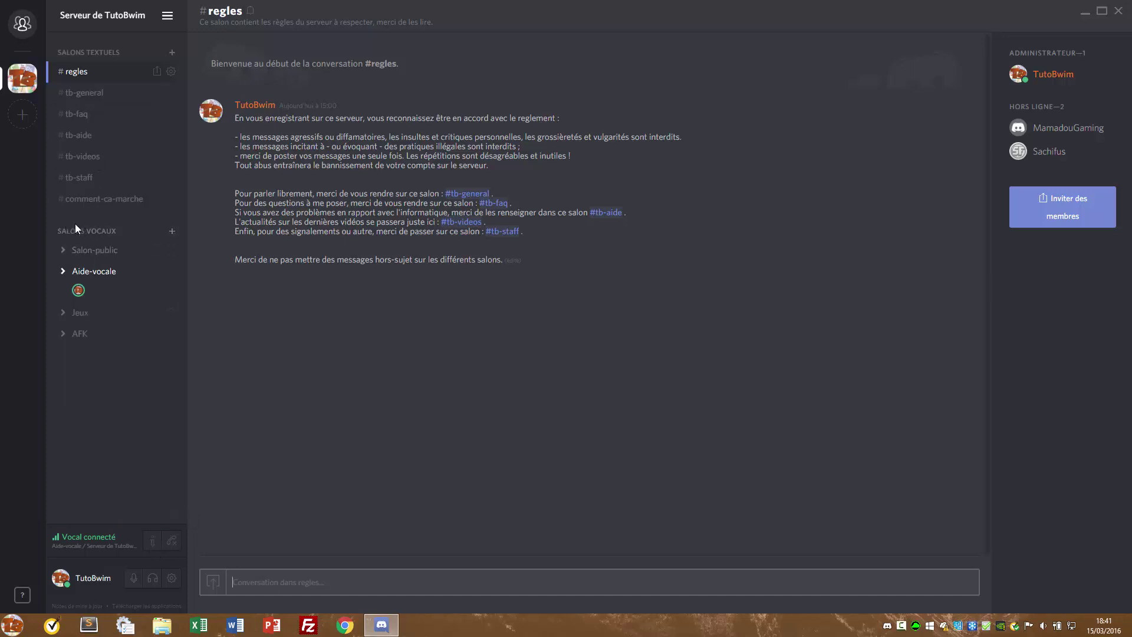
left_click(171, 540)
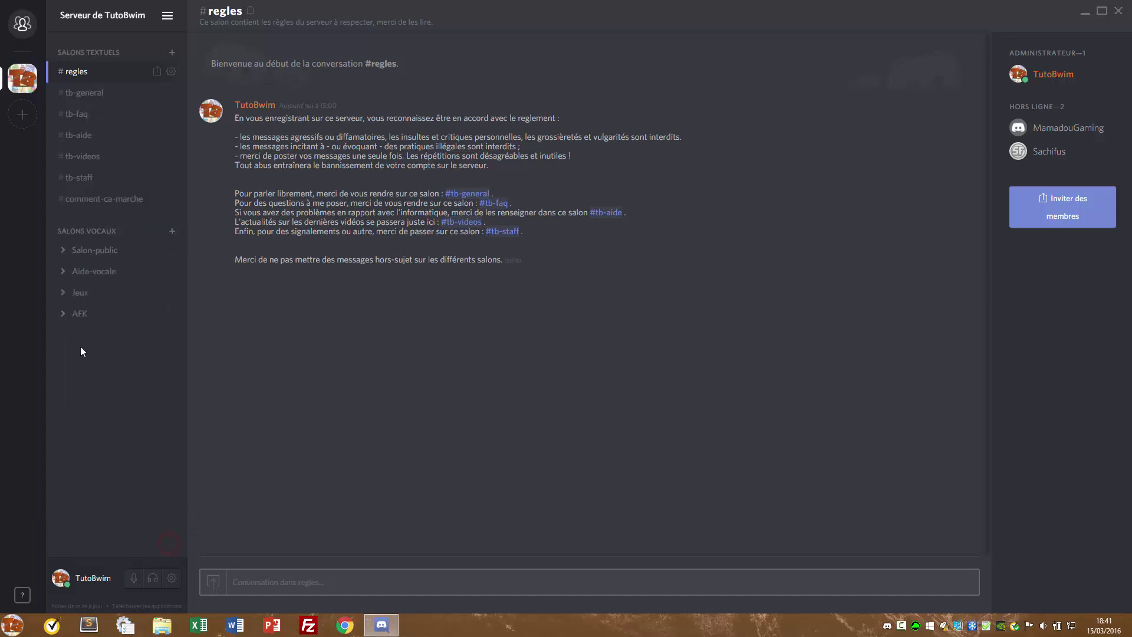
Go through the text channels from tb-staff up to regles
left_click(88, 177)
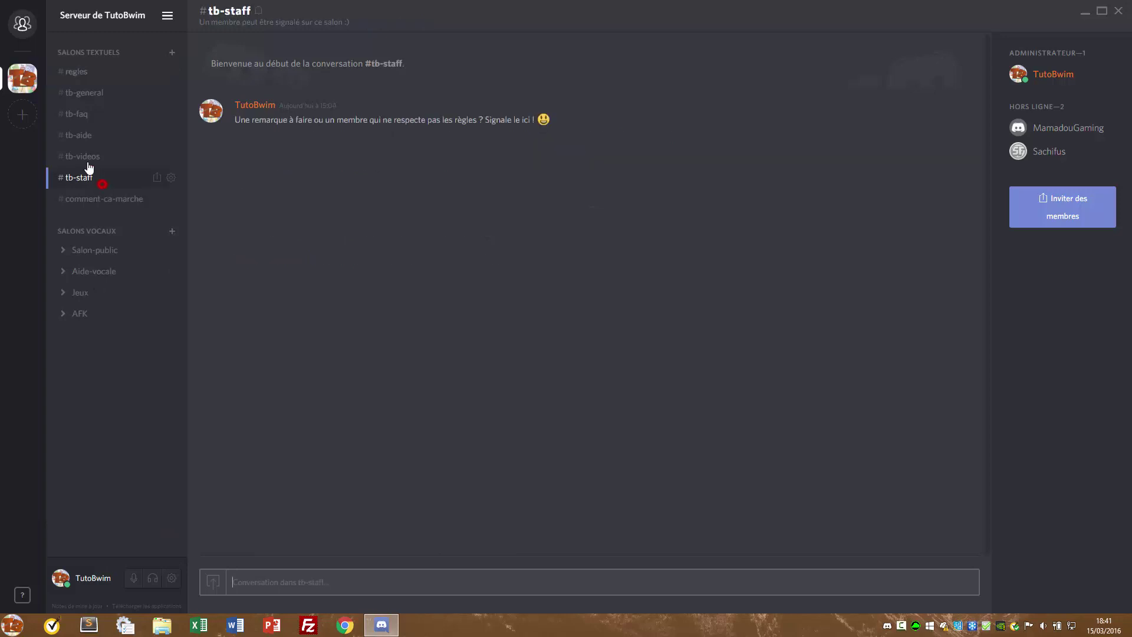
left_click(85, 156)
left_click(84, 135)
left_click(83, 113)
left_click(85, 92)
left_click(87, 79)
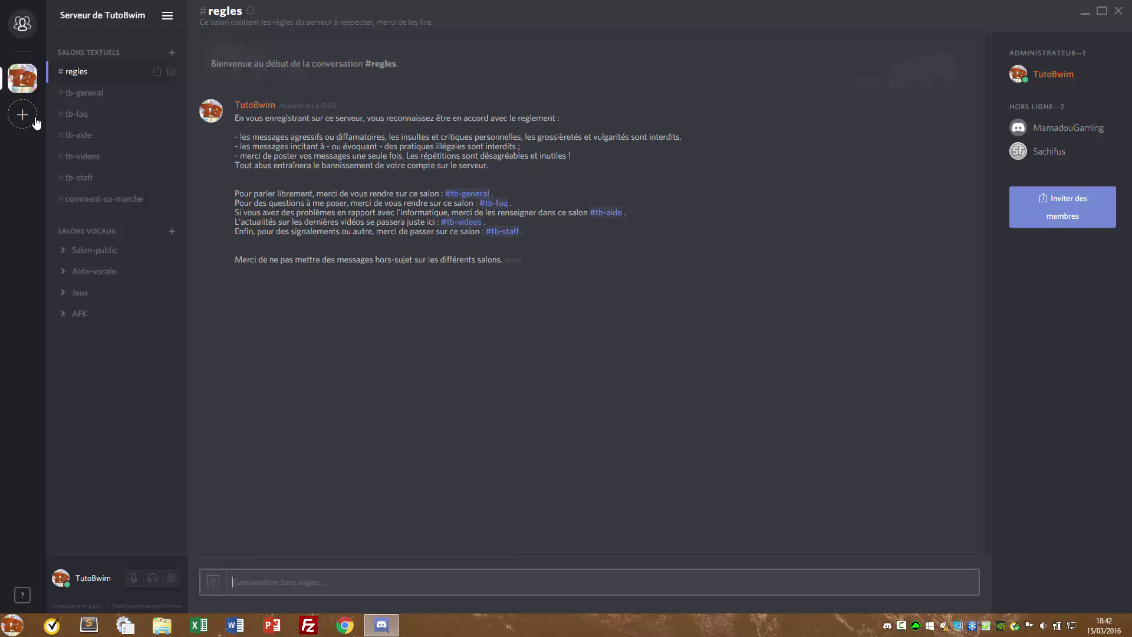
Go back down the text channels from tb-general to tb-staff
left_click(100, 93)
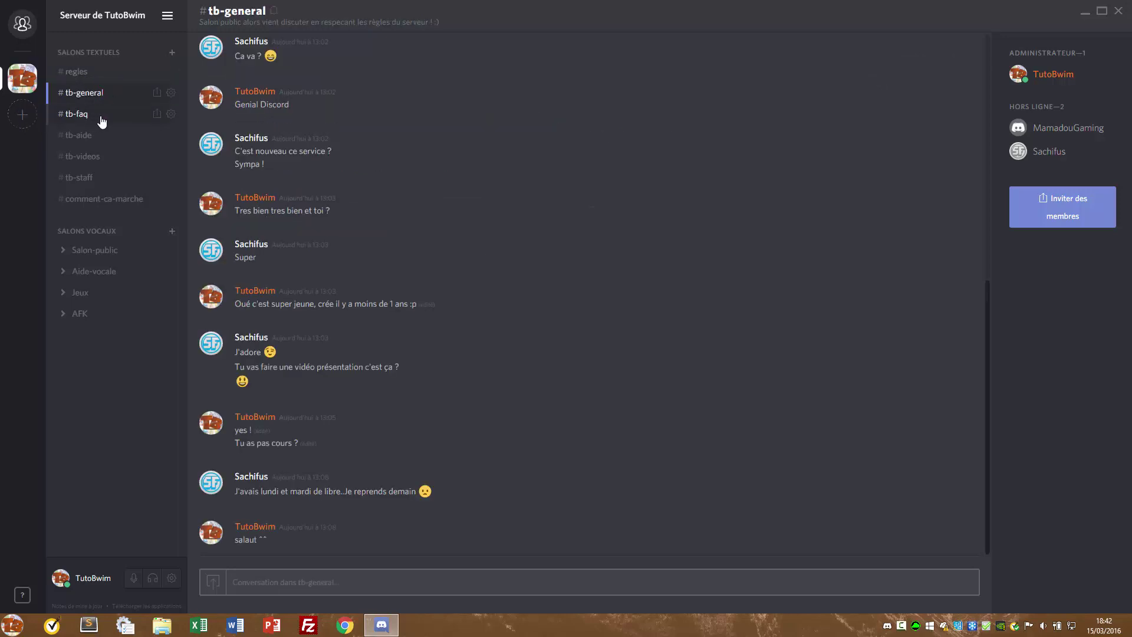
left_click(101, 120)
left_click(101, 136)
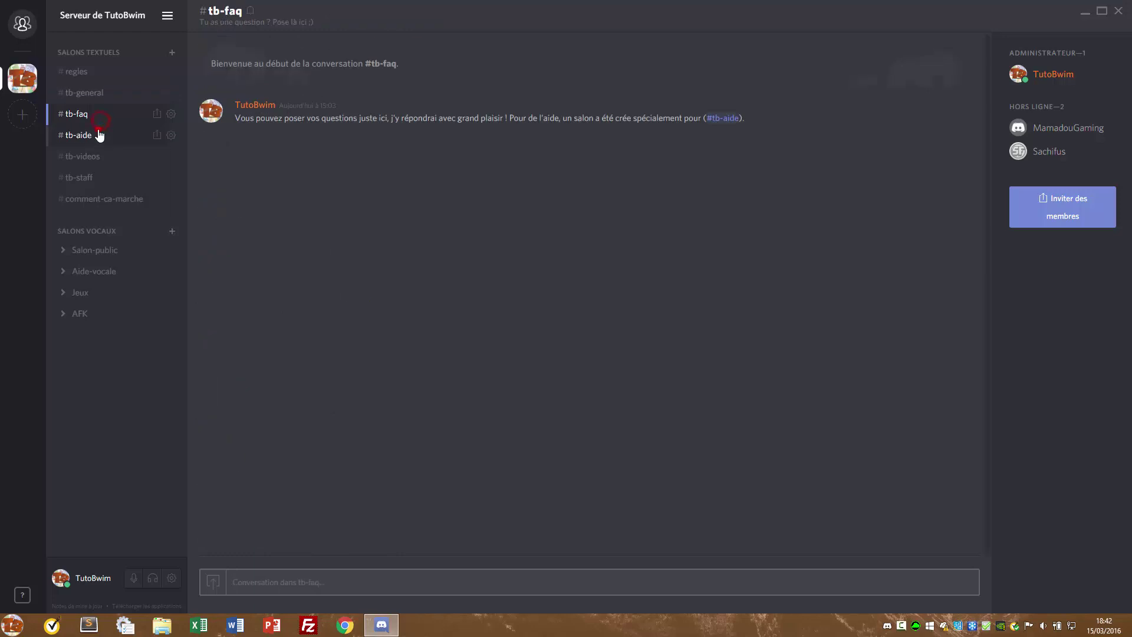
left_click(100, 155)
left_click(101, 178)
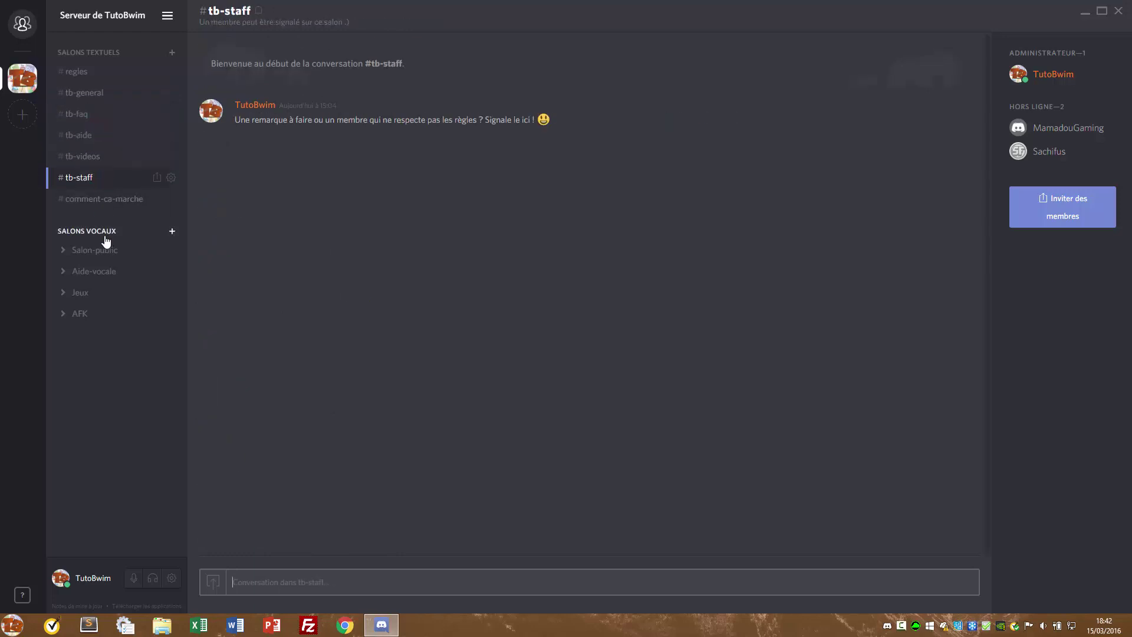